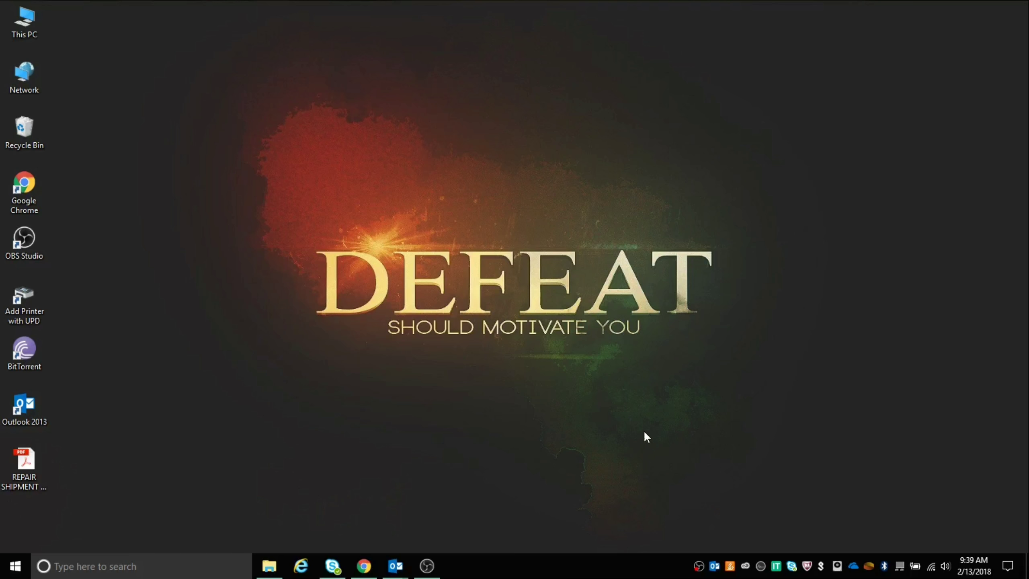
# - Switch to Chrome, view the Amazon.in account page and return to the Amazon.in home page
pyautogui.click(364, 565)
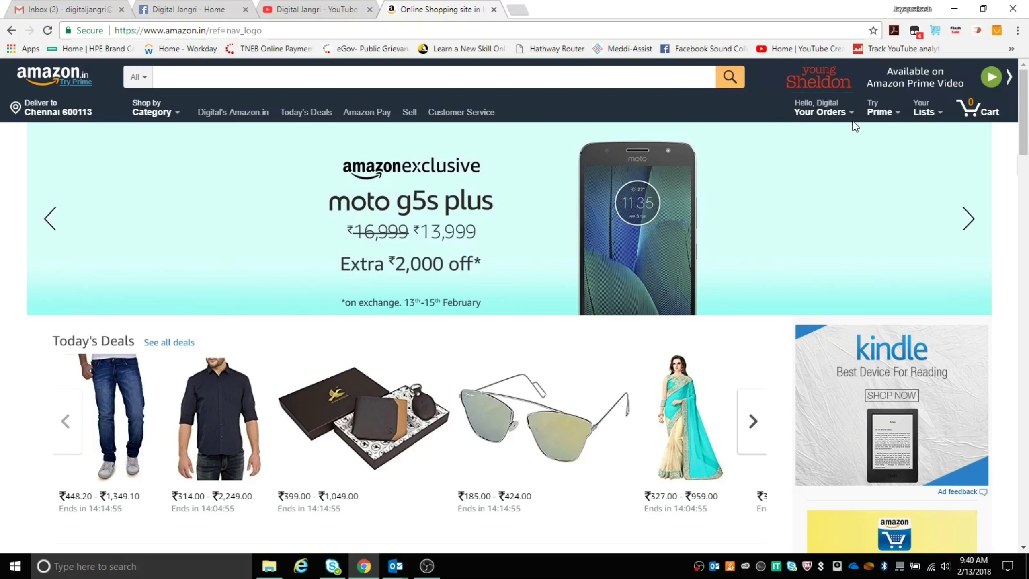
pyautogui.click(830, 115)
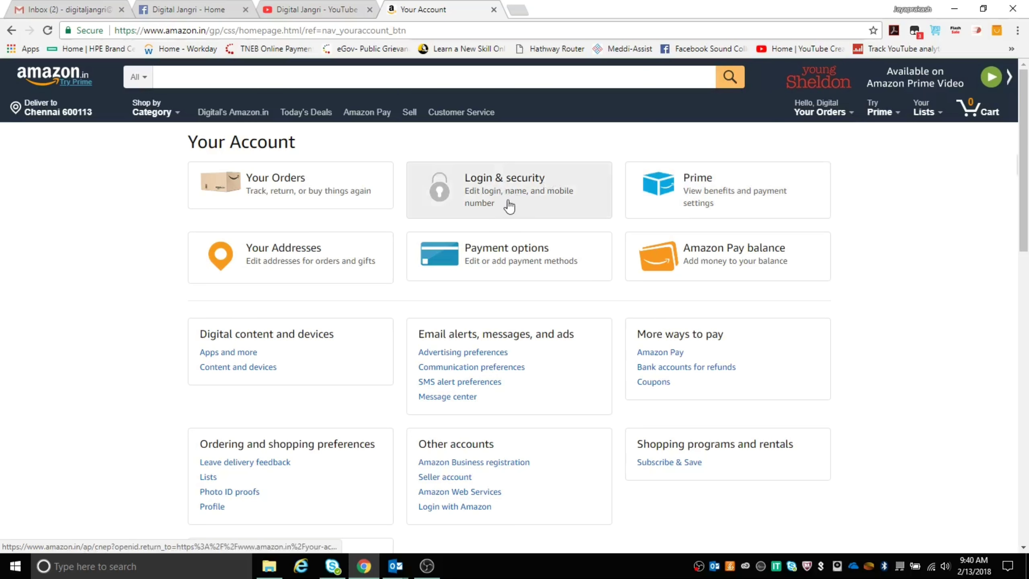
pyautogui.click(37, 80)
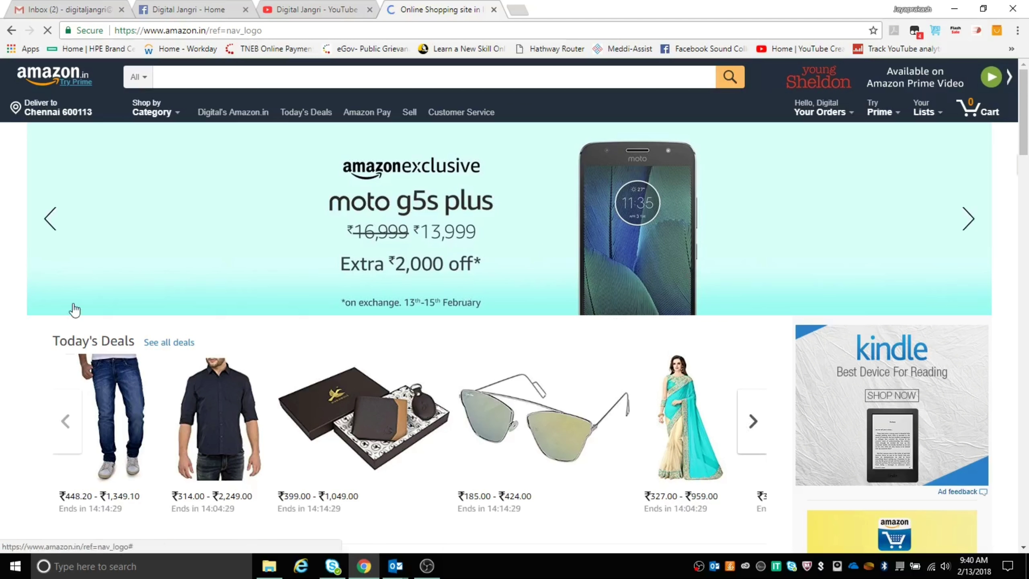
# - Open the Become an Affiliate page listed under Make Money with Us in the home page footer
pyautogui.scroll(-20, 74, 310)
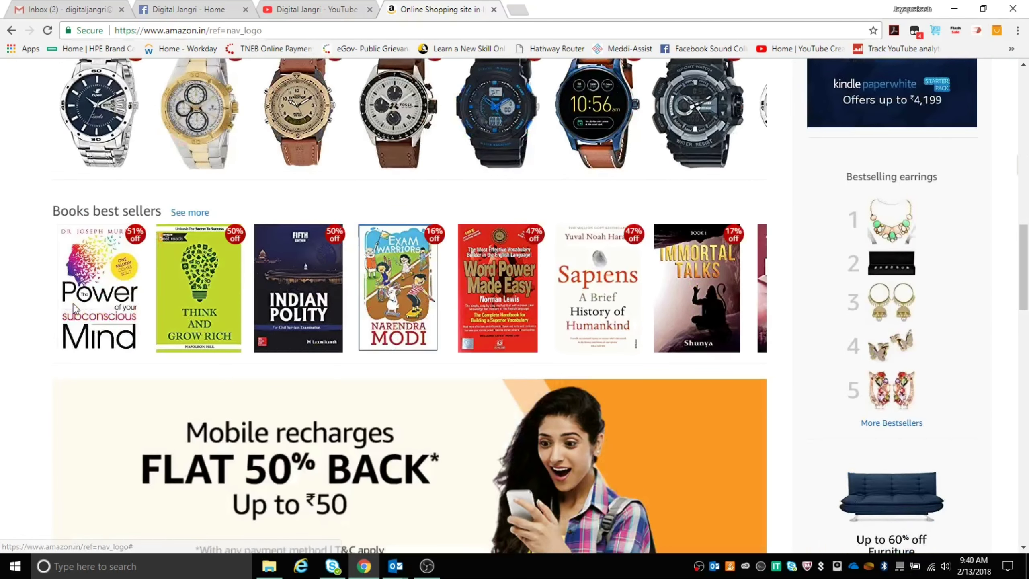
pyautogui.scroll(-10, 79, 313)
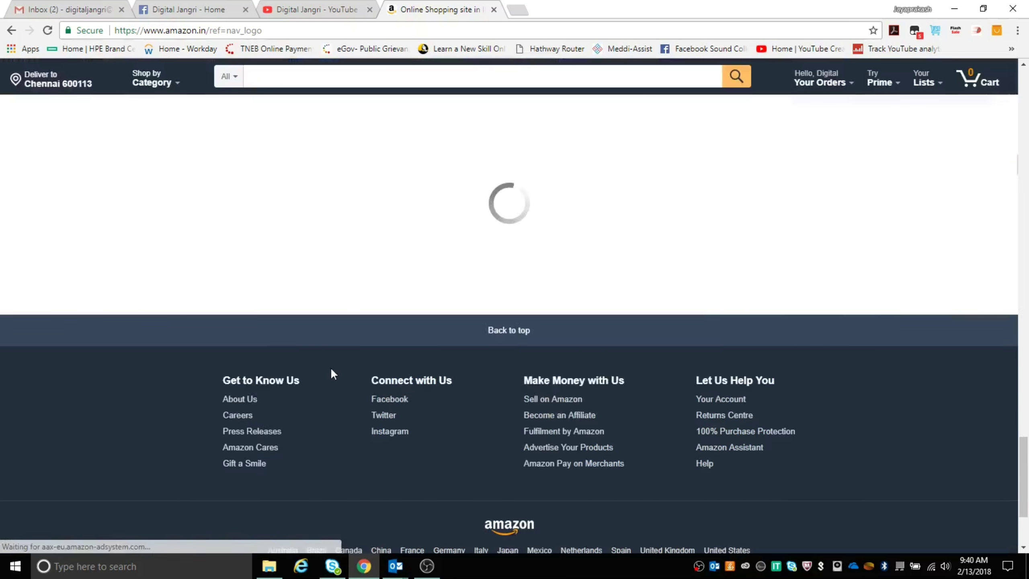
pyautogui.scroll(-5, 331, 358)
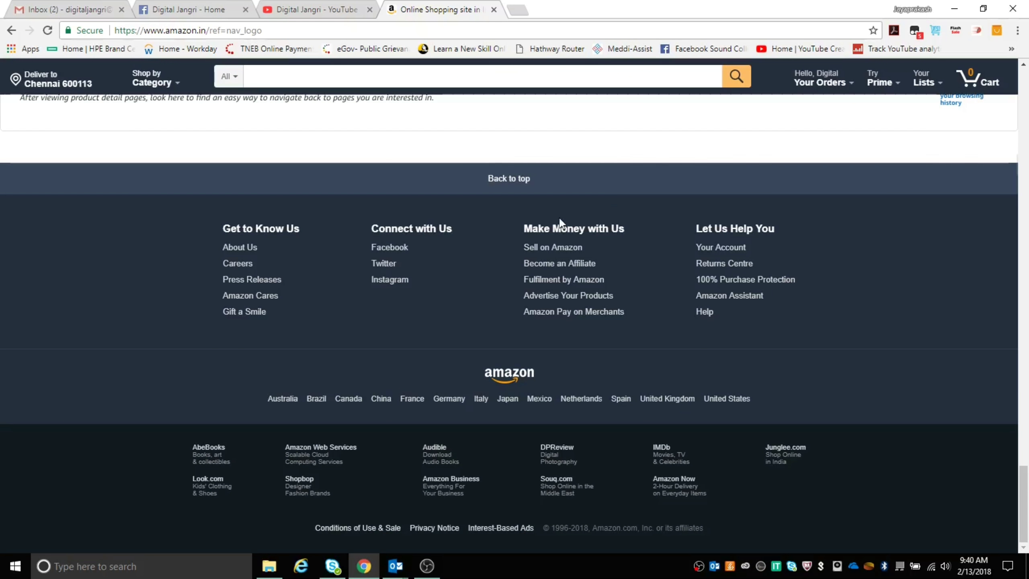
pyautogui.moveTo(519, 226); pyautogui.dragTo(647, 229)
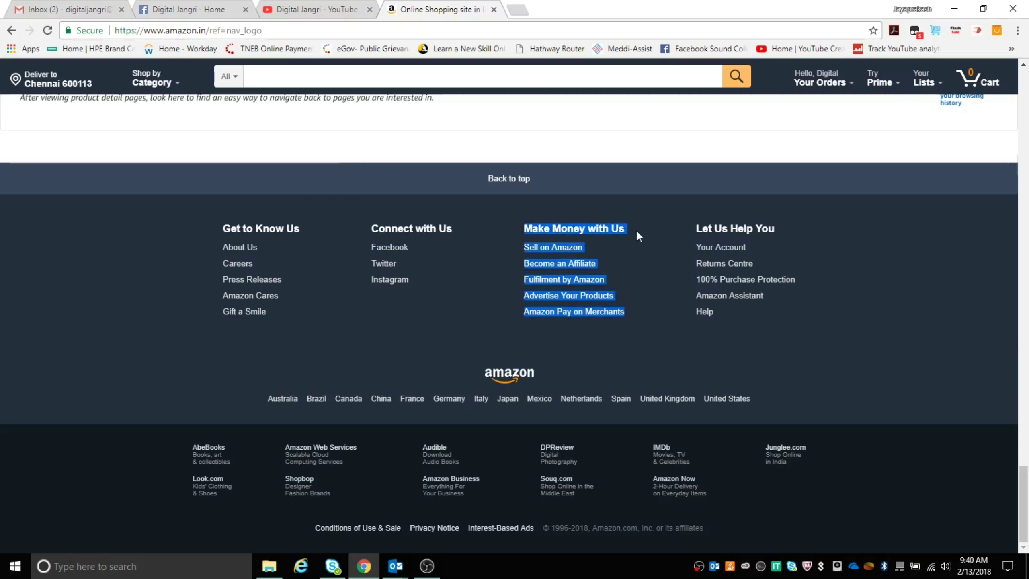
pyautogui.click(635, 234)
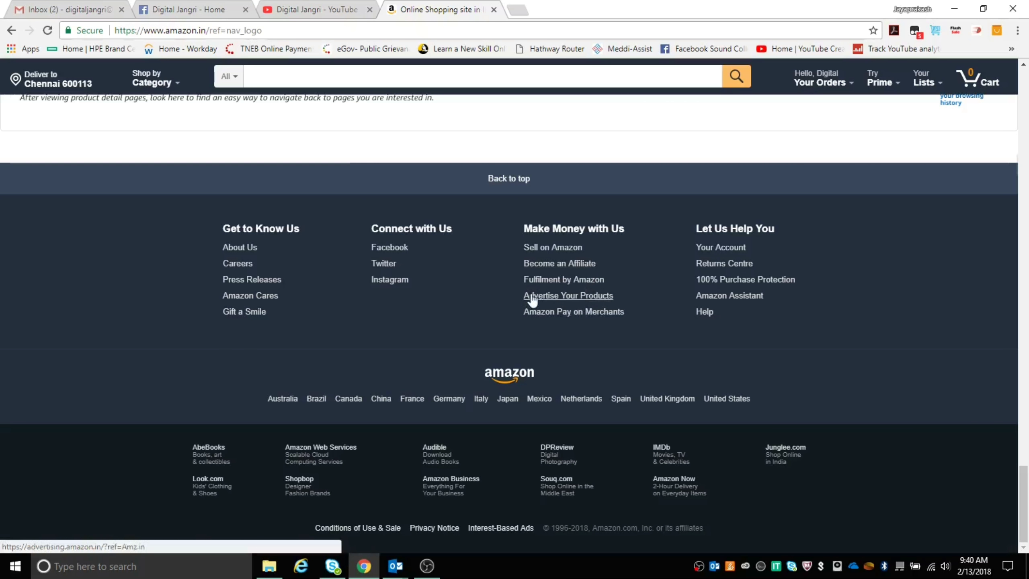
pyautogui.click(563, 264)
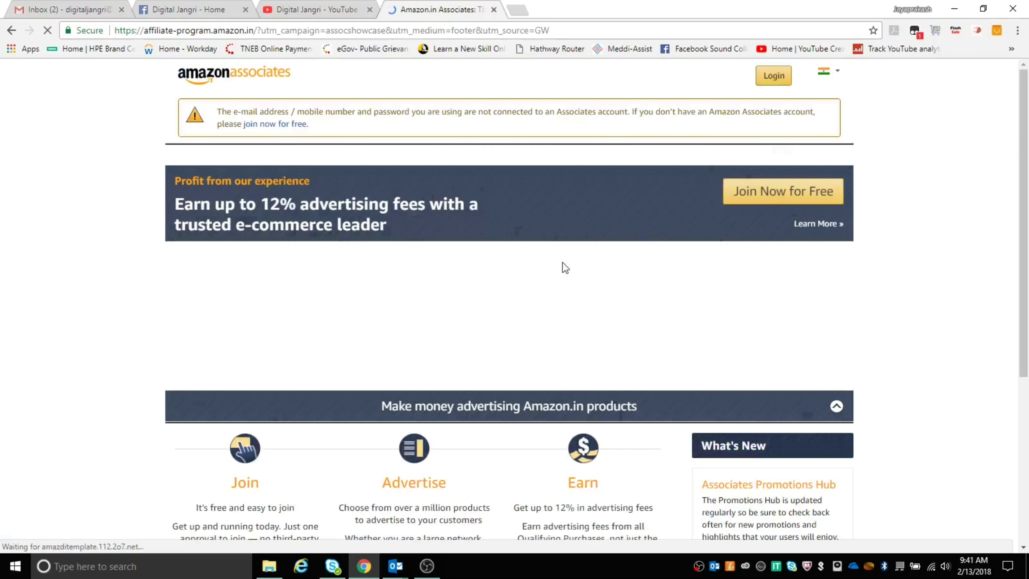
# - Join the Amazon Associates program for free and agree to start a new application
pyautogui.scroll(-6, 926, 295)
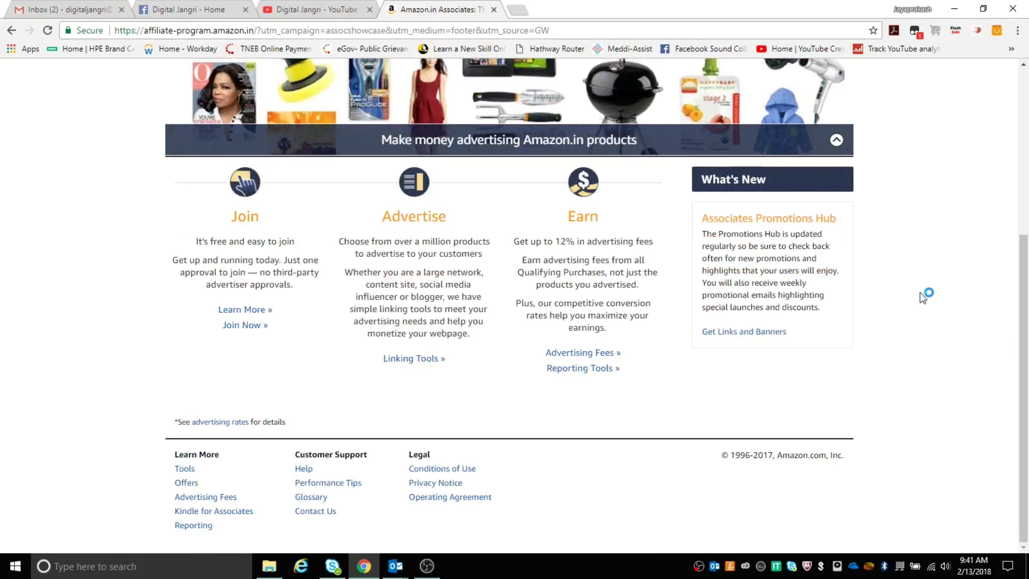
pyautogui.scroll(6, 926, 295)
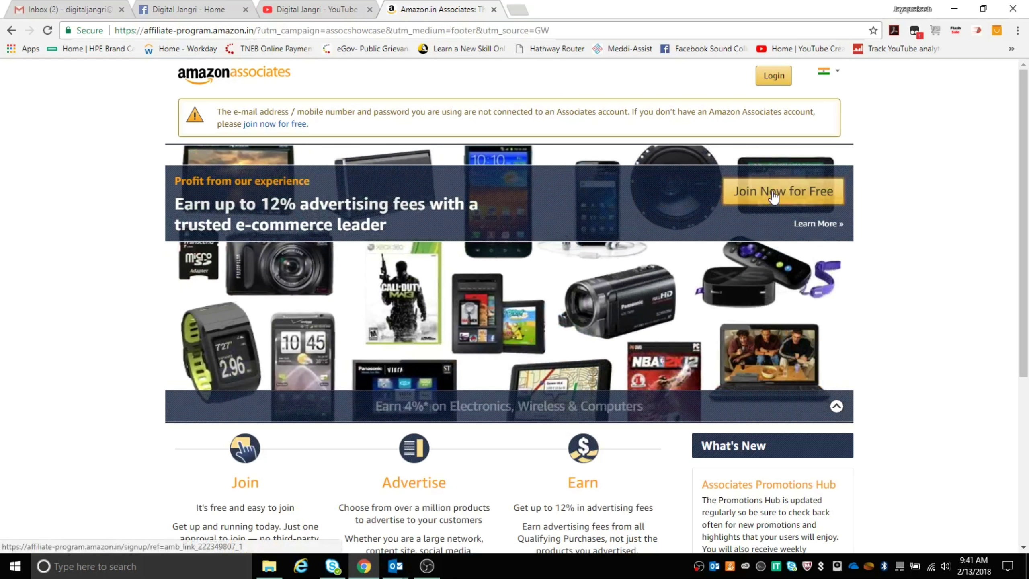
pyautogui.click(795, 195)
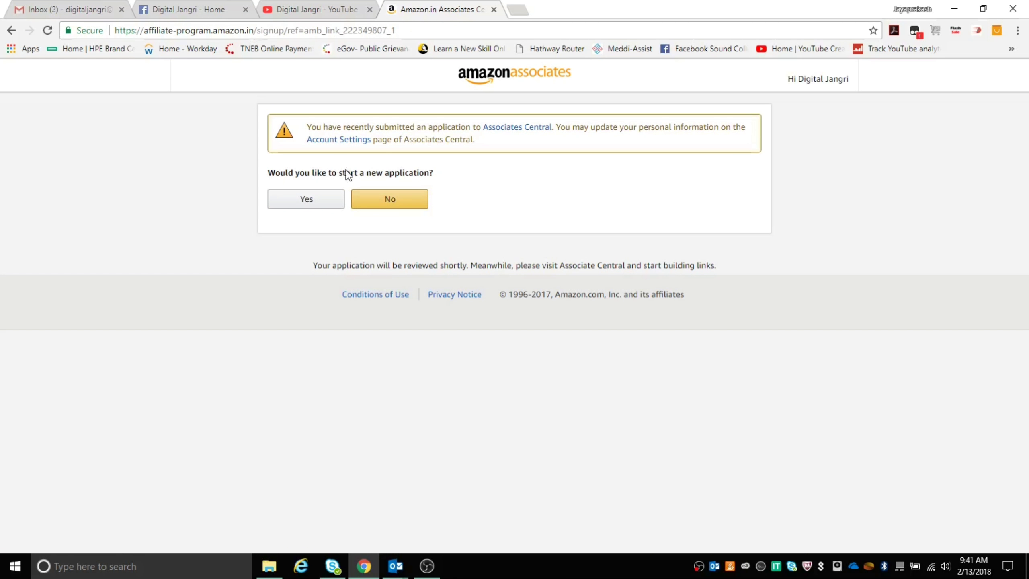
pyautogui.click(299, 200)
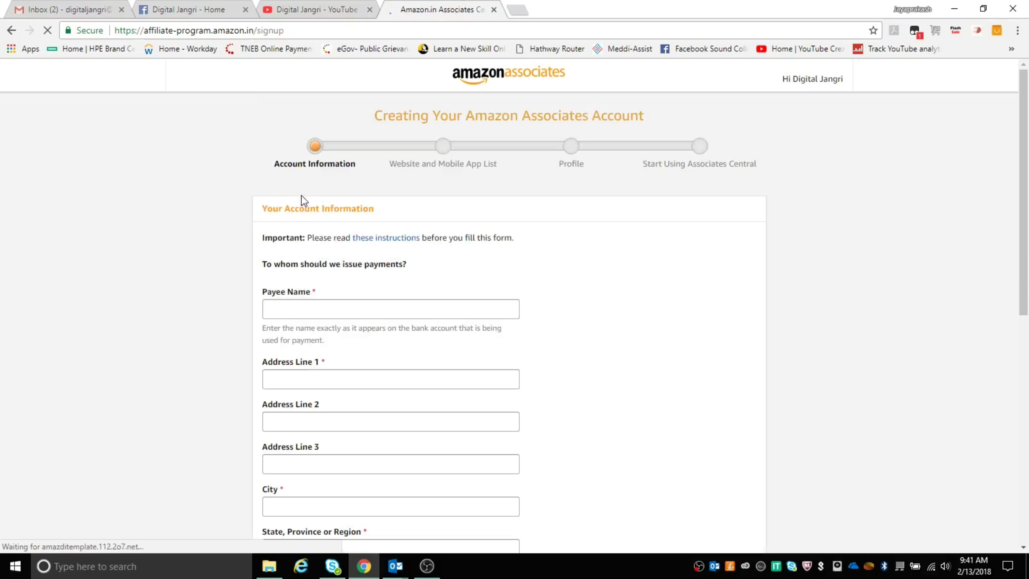
# - Fill in the payee name, postal address and phone number in the account information form
pyautogui.click(295, 309)
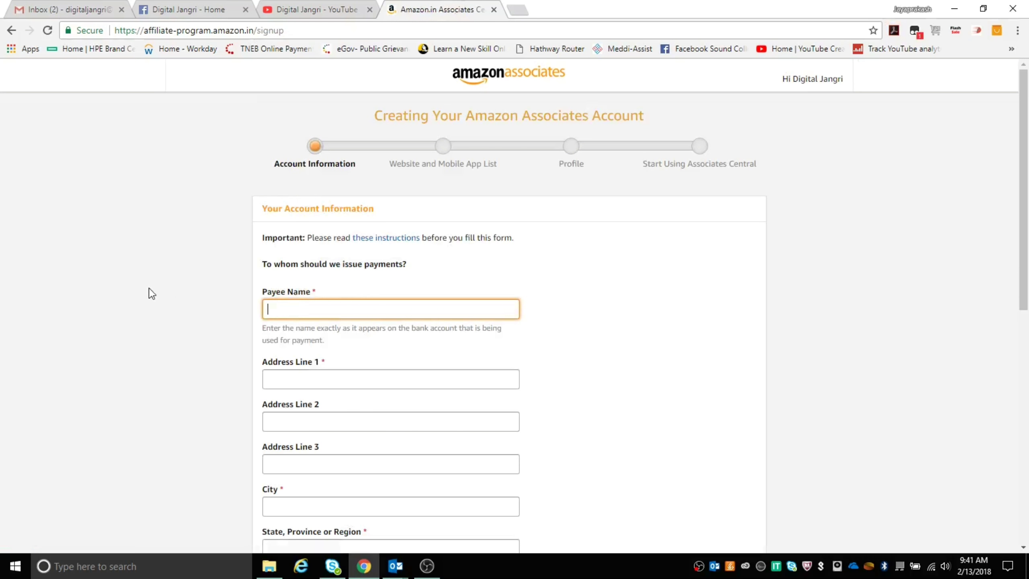
pyautogui.write('Digital')
pyautogui.press('Tab')
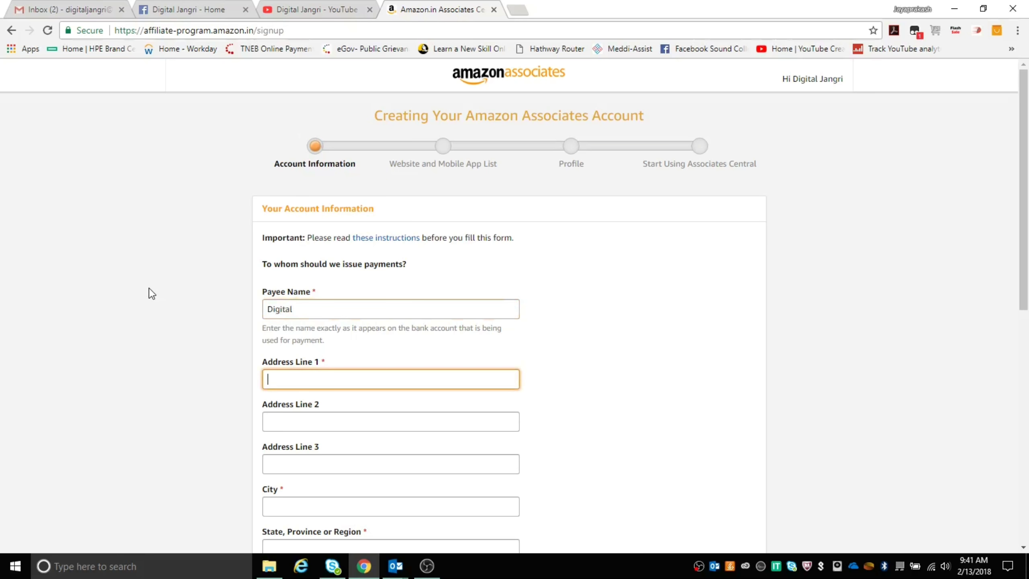
pyautogui.write('2/232')
pyautogui.press('Tab')
pyautogui.scroll(-5, 163, 325)
pyautogui.click(297, 315)
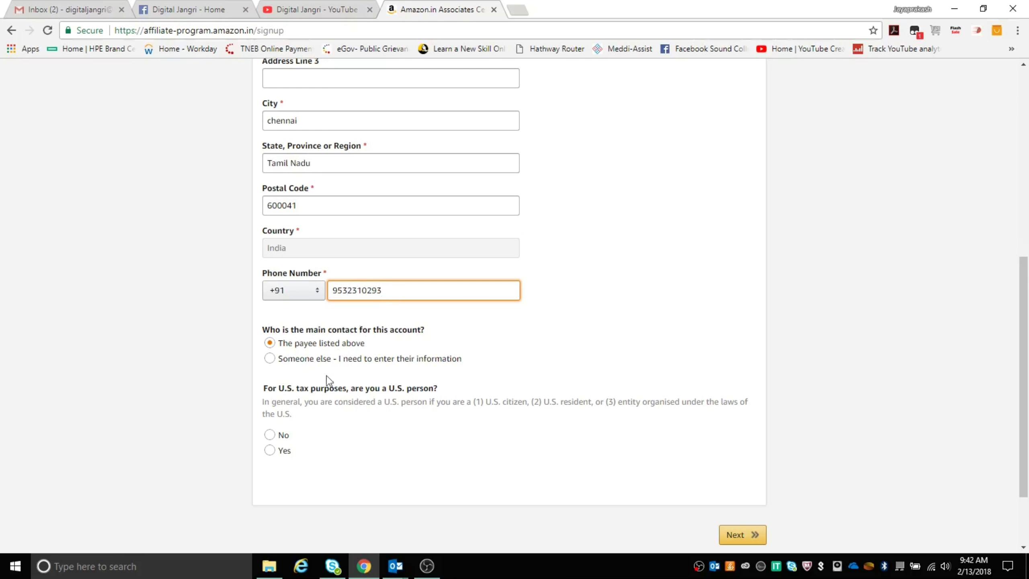
# - Answer No to being a U.S. person for tax purposes and continue to the website and mobile app list
pyautogui.click(270, 435)
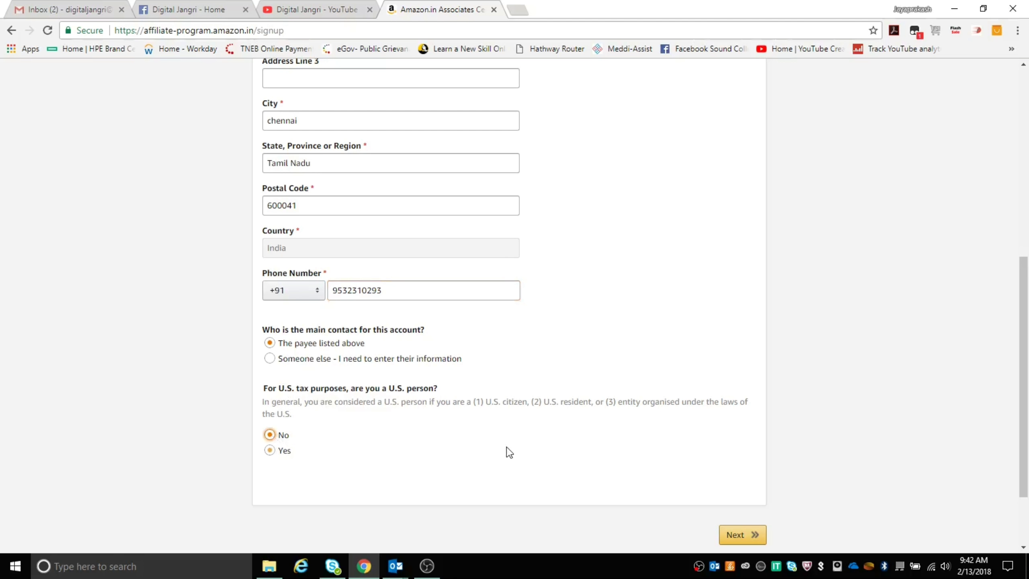
pyautogui.scroll(-3, 508, 450)
pyautogui.click(737, 447)
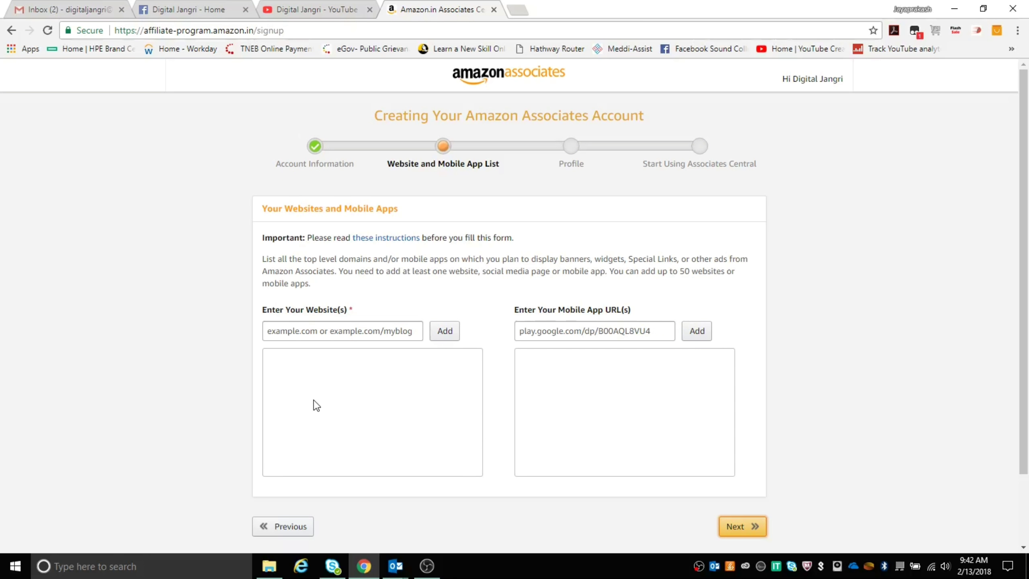
# - Copy the Digital Jangri YouTube channel's URL and add it to the application's website list
pyautogui.click(342, 330)
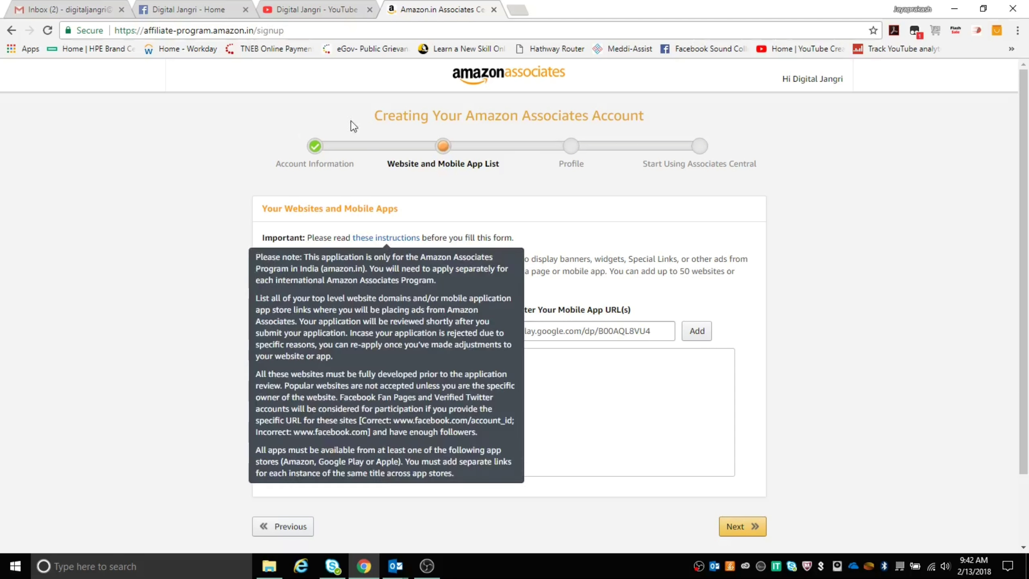
pyautogui.click(288, 8)
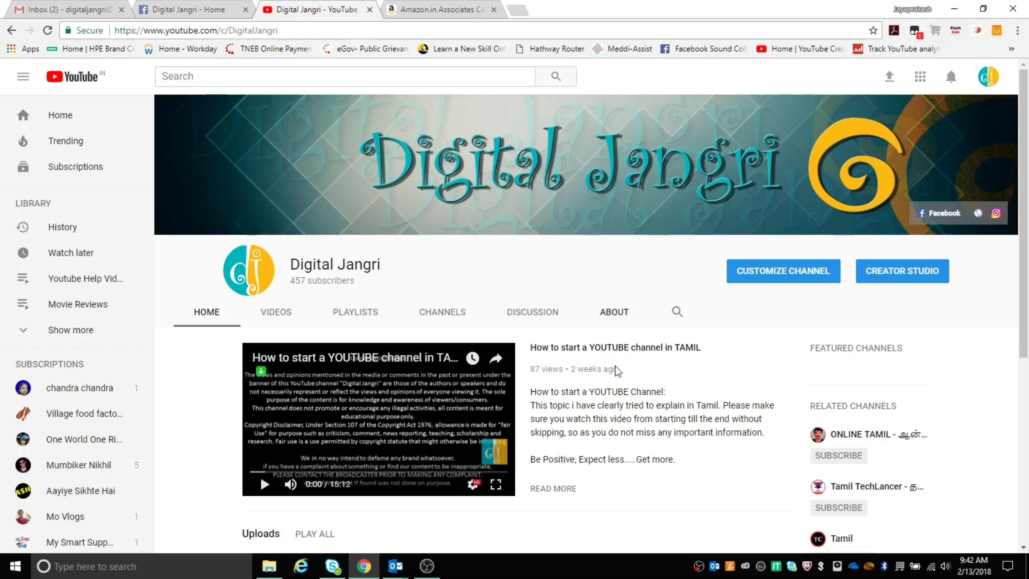
pyautogui.click(240, 32)
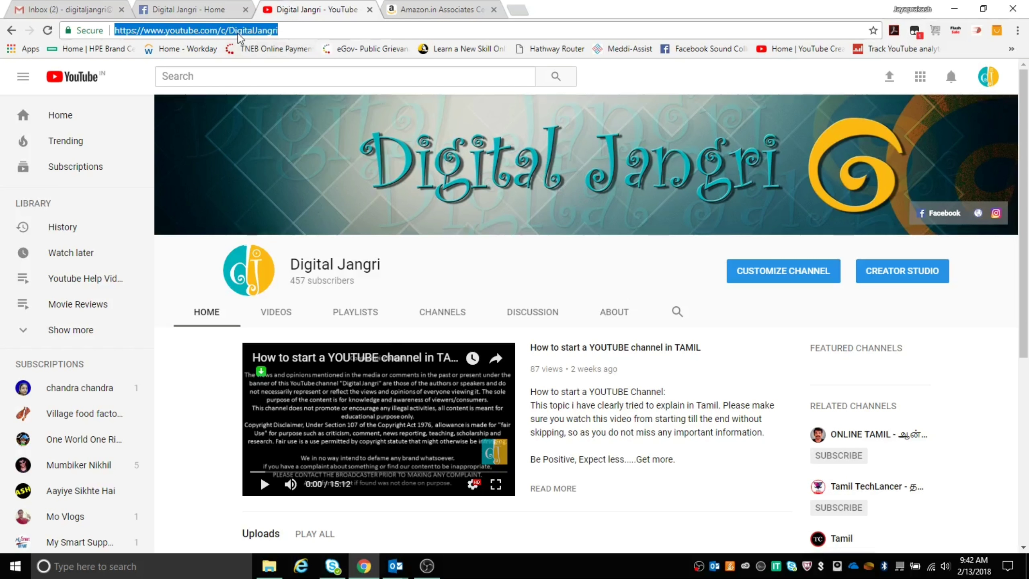
pyautogui.rightClick(240, 32)
pyautogui.click(265, 79)
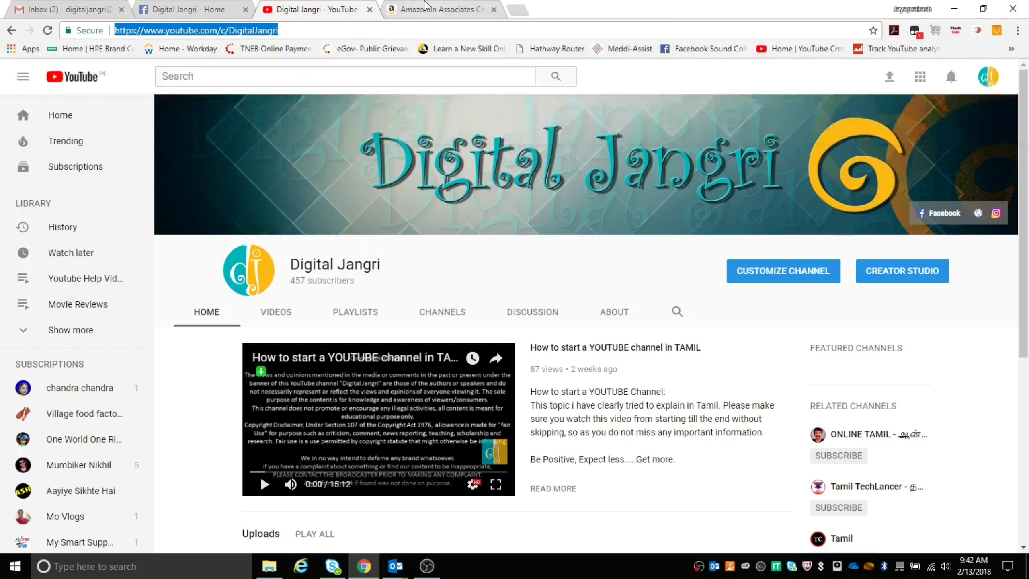
pyautogui.click(438, 9)
pyautogui.rightClick(301, 333)
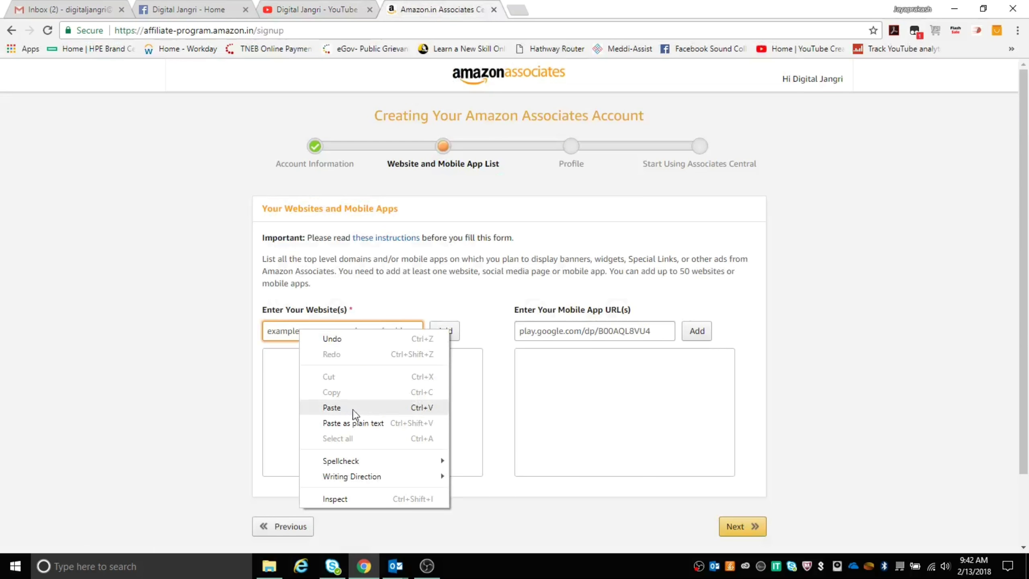
pyautogui.click(351, 409)
pyautogui.click(442, 340)
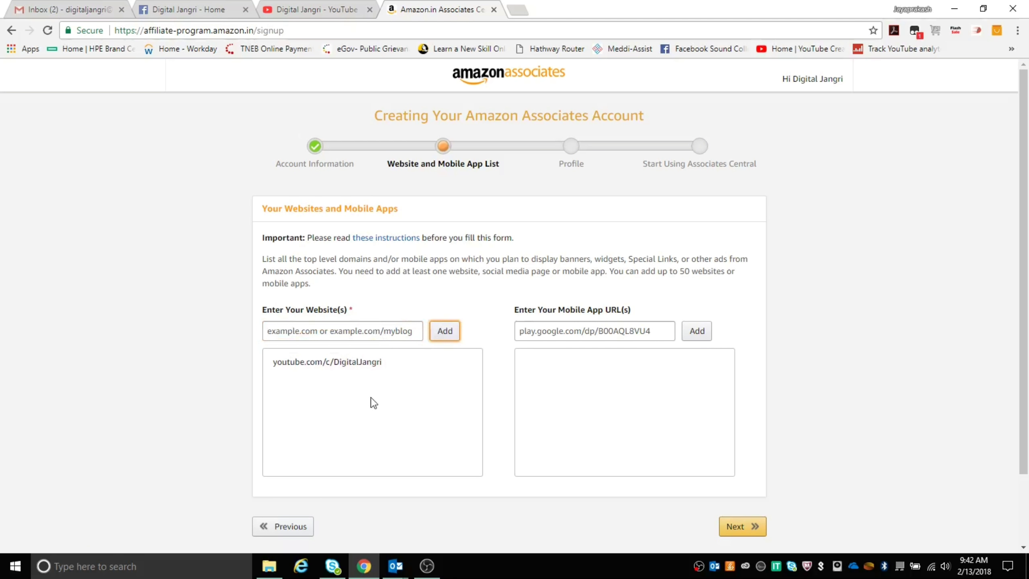
# - Leave the mobile app list empty and continue to the Profile stage of the application
pyautogui.click(580, 332)
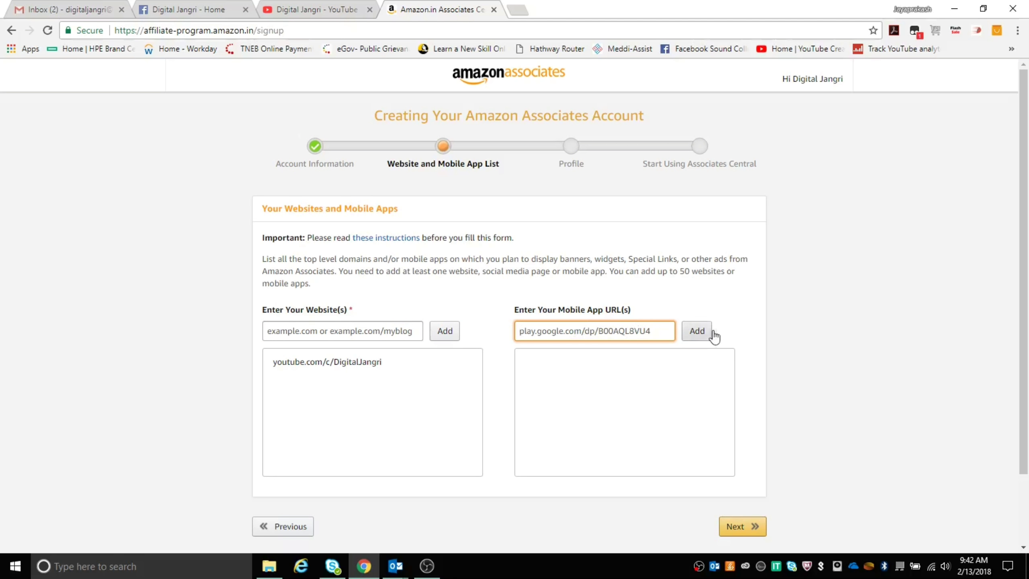
pyautogui.scroll(-2, 689, 418)
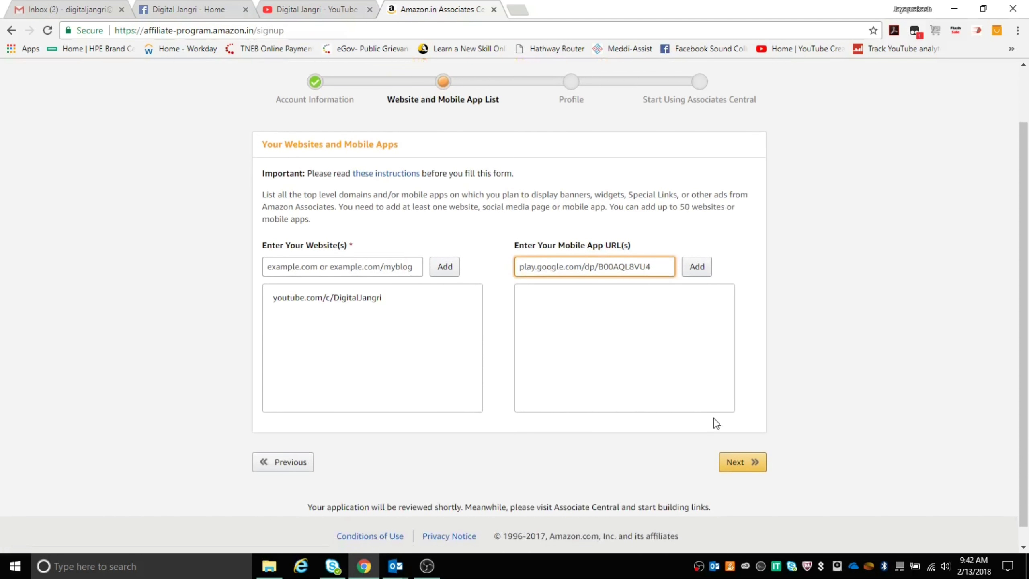
pyautogui.click(743, 462)
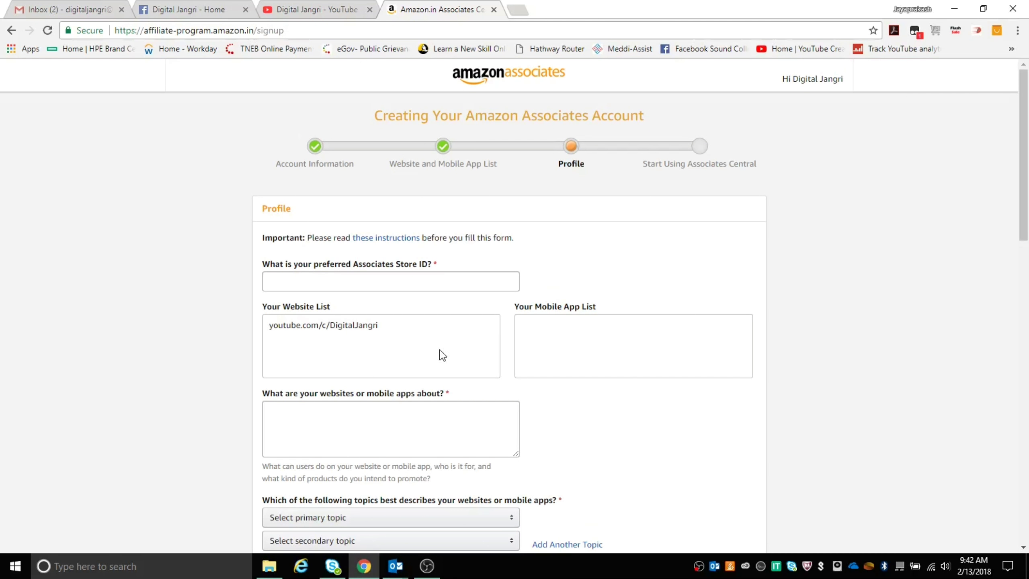
# - Enter DJamazon as the preferred Associates Store ID in the profile form
pyautogui.click(398, 284)
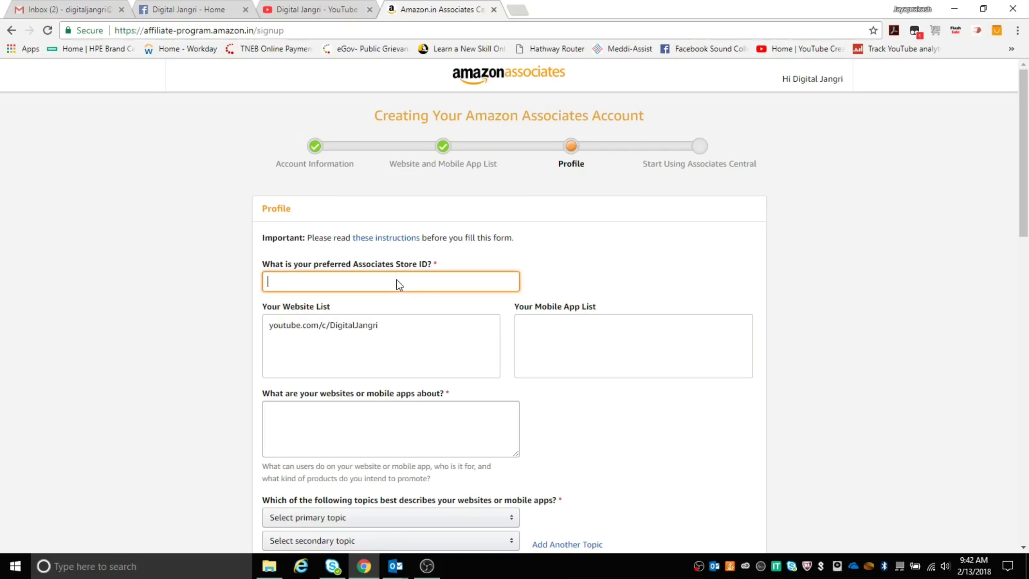
pyautogui.scroll(-10, 340, 379)
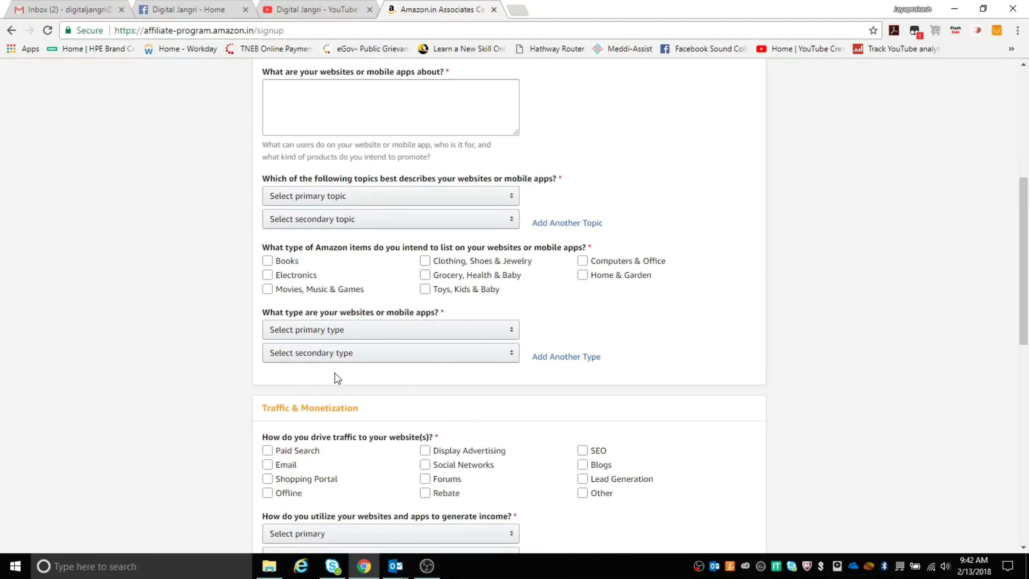
pyautogui.scroll(10, 339, 379)
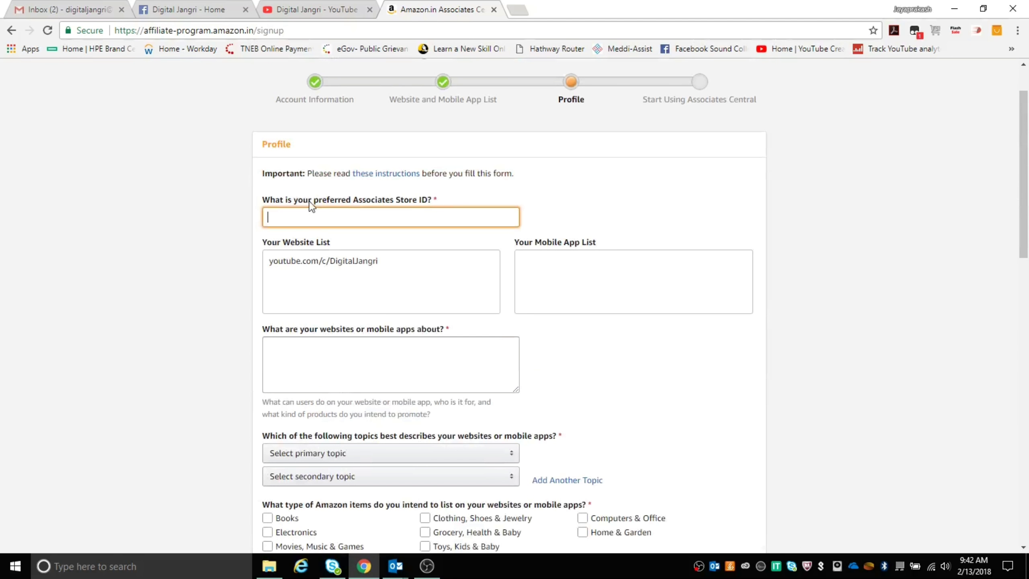
pyautogui.moveTo(315, 201); pyautogui.dragTo(425, 202)
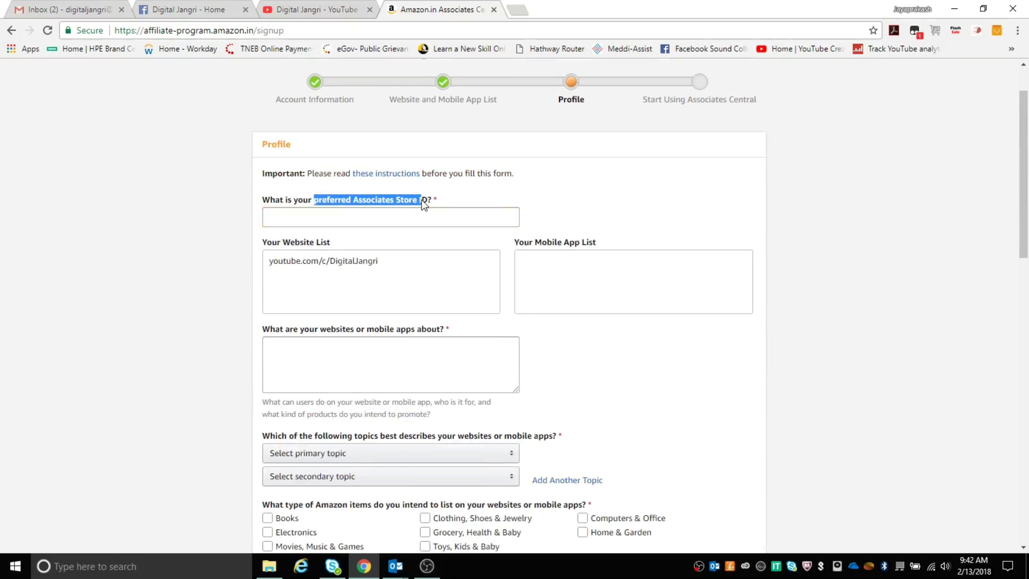
pyautogui.click(395, 226)
pyautogui.click(396, 218)
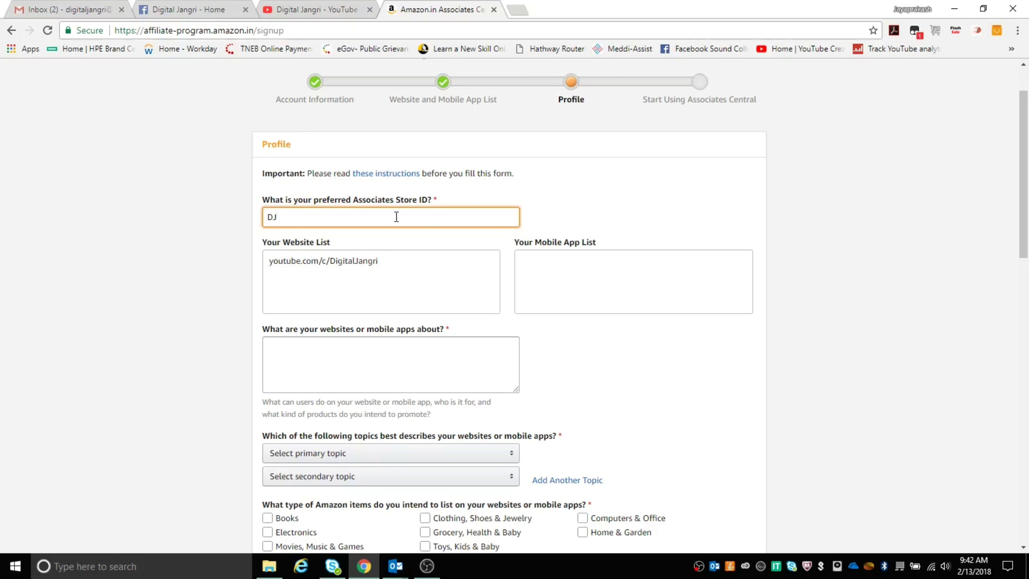
pyautogui.write('DJamazon')
# - Describe what the websites or mobile apps are about as "Tech and Entertaintment"
pyautogui.click(346, 362)
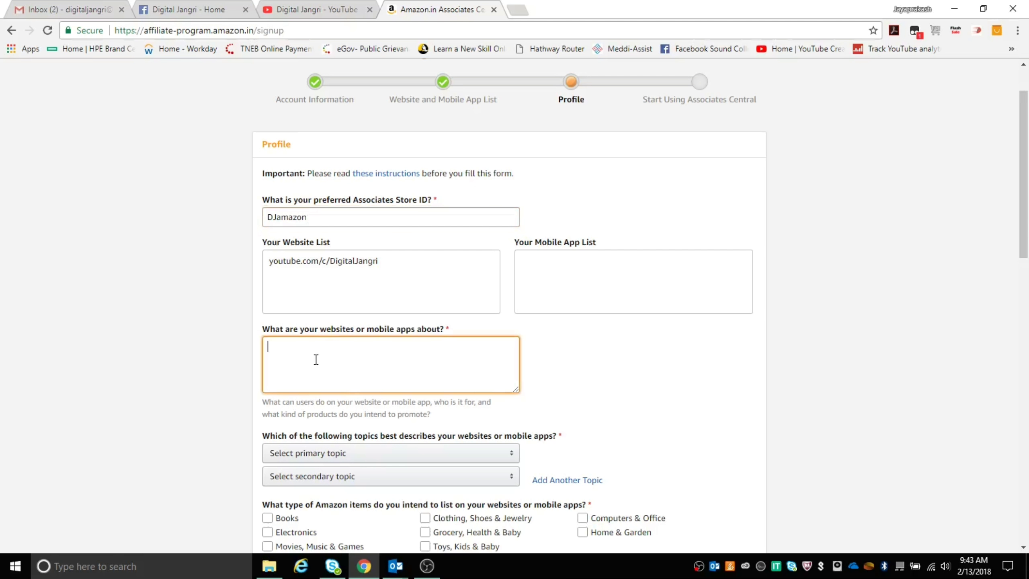
pyautogui.scroll(-1, 360, 343)
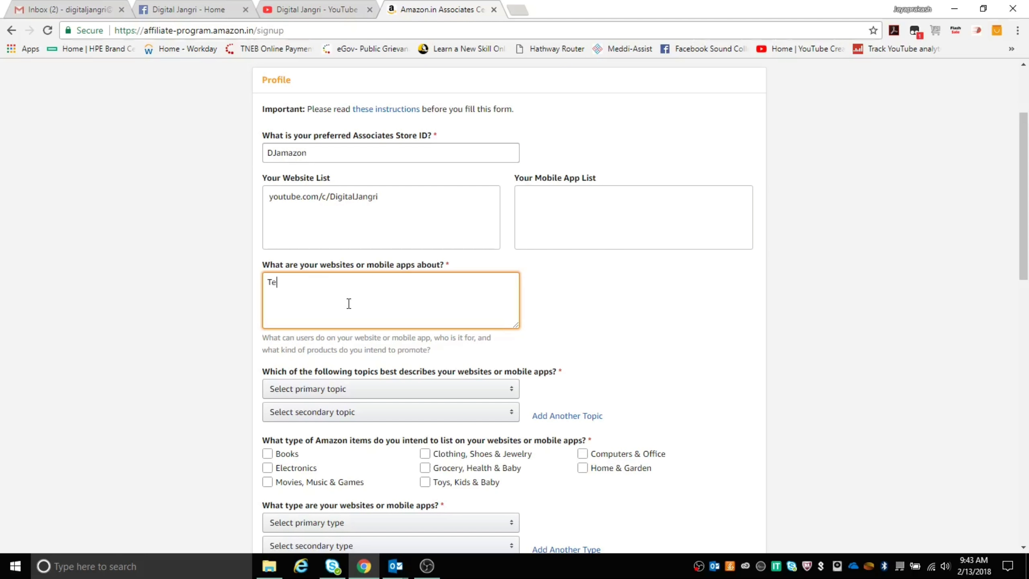
pyautogui.write('ch and Entertainmen')
pyautogui.press('BackSpace')
pyautogui.press('BackSpace')
pyautogui.write('ntment')
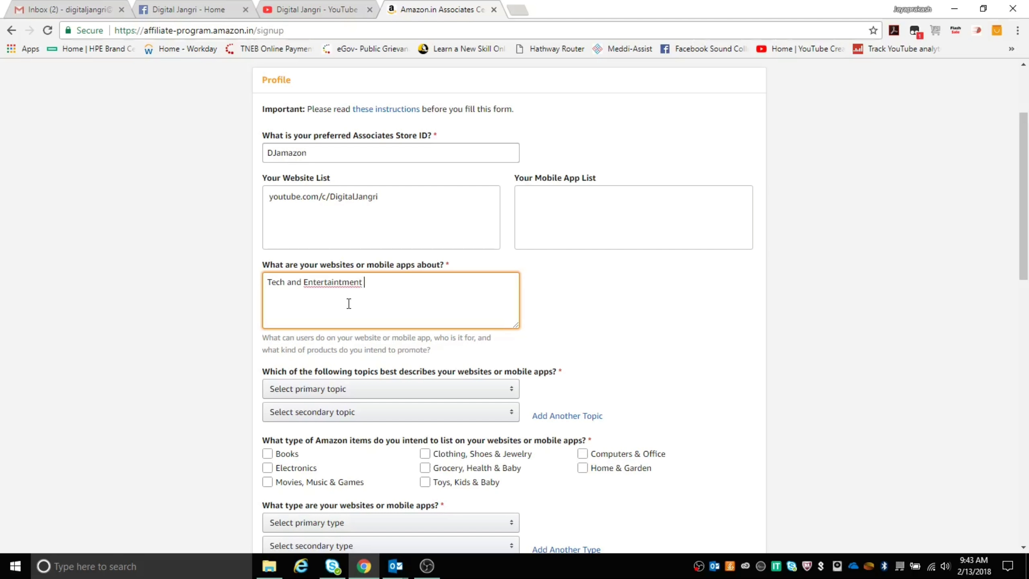
# - Correct the misspelled word to "Entertainment" in the website description and extend the text with "+ News + Educational"
pyautogui.rightClick(337, 284)
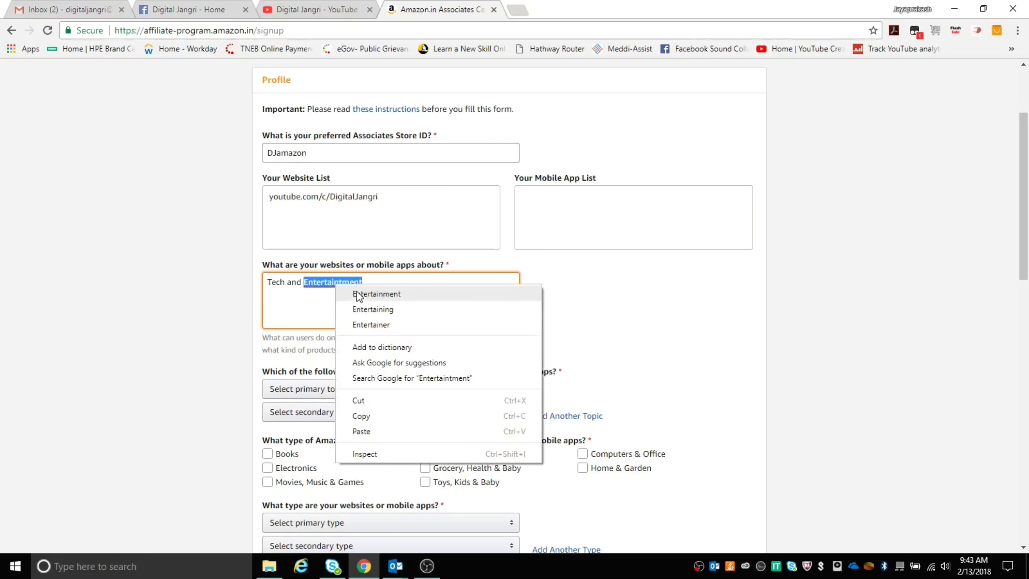
pyautogui.click(376, 295)
pyautogui.click(385, 286)
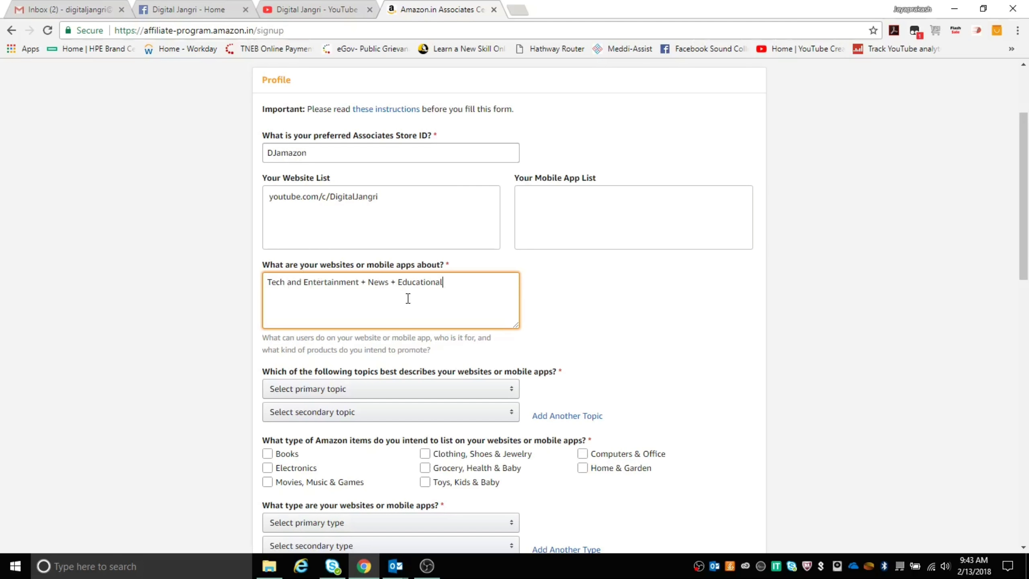
# - Set the primary topic to Computers/Software/Technology and the secondary topic to Gaming
pyautogui.scroll(-1, 413, 314)
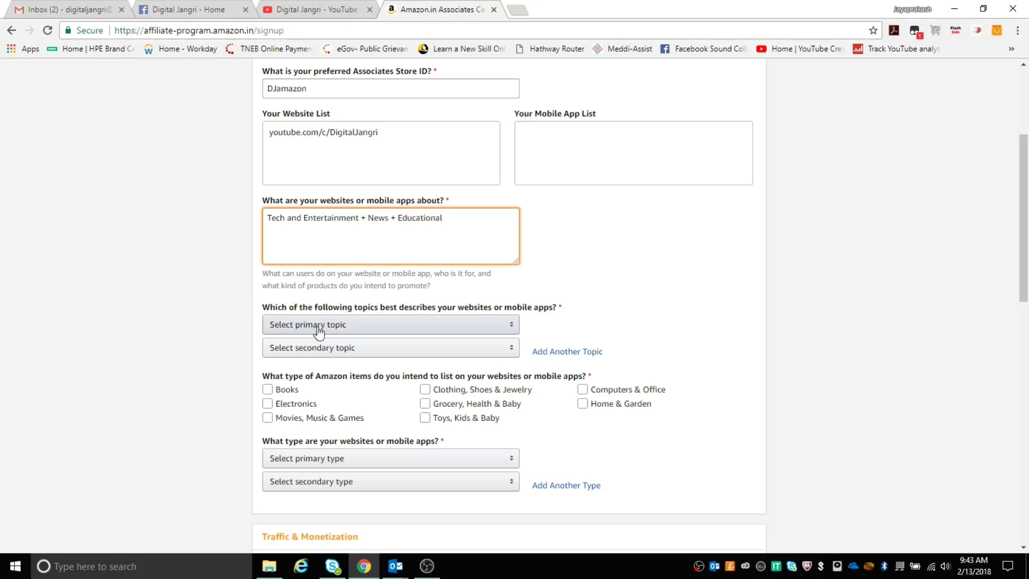
pyautogui.click(380, 325)
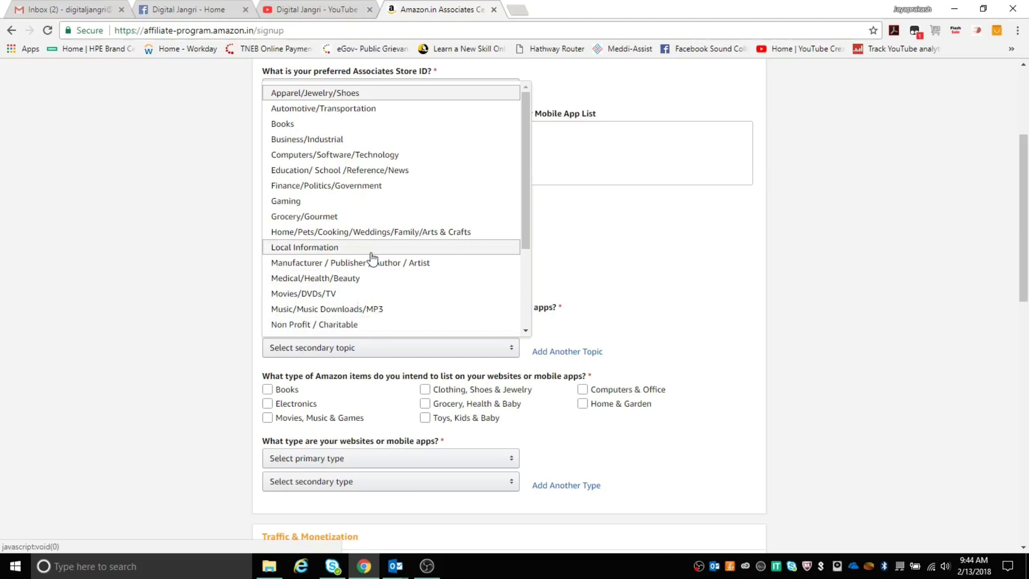
pyautogui.click(362, 155)
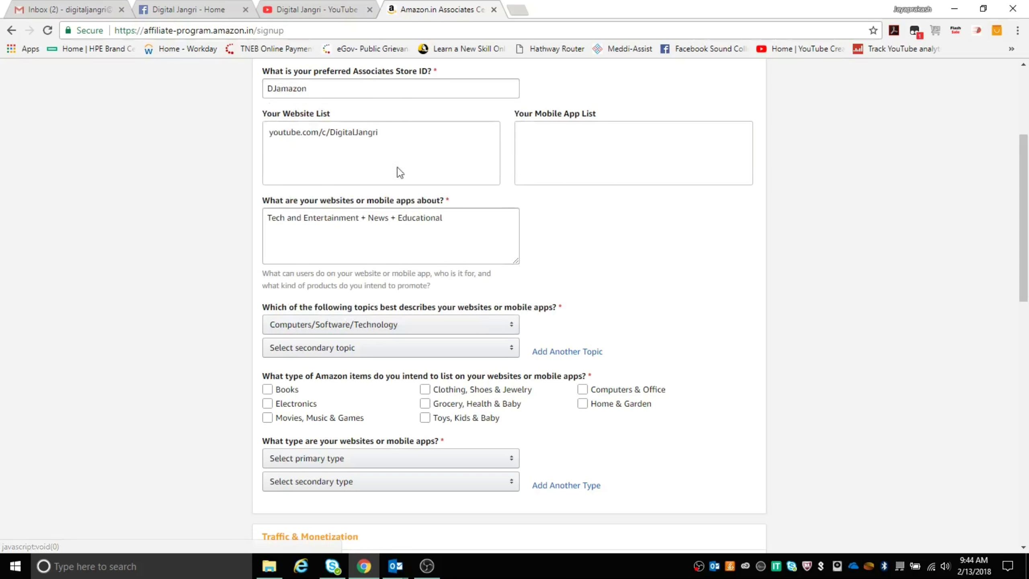
pyautogui.click(470, 348)
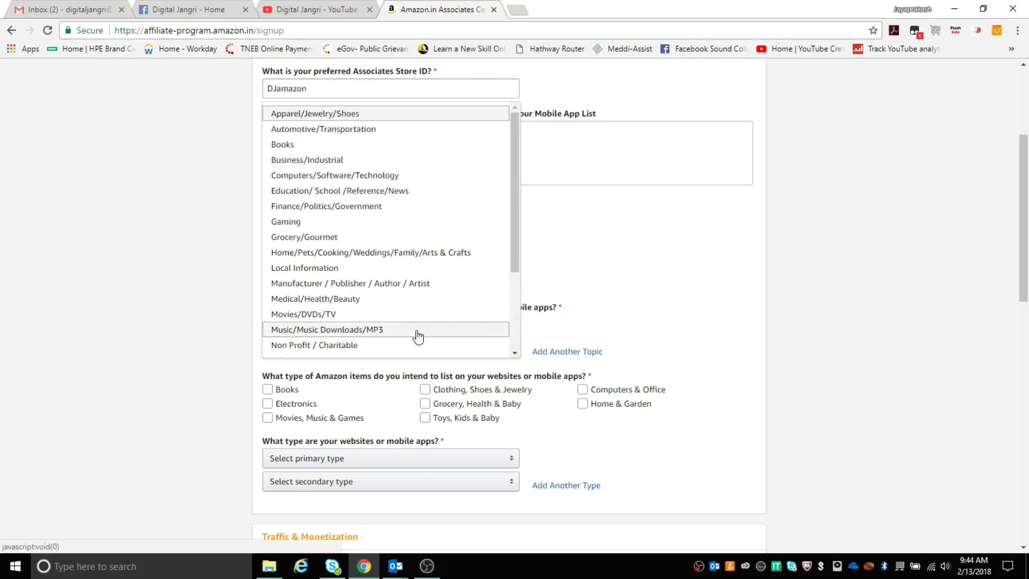
pyautogui.click(299, 223)
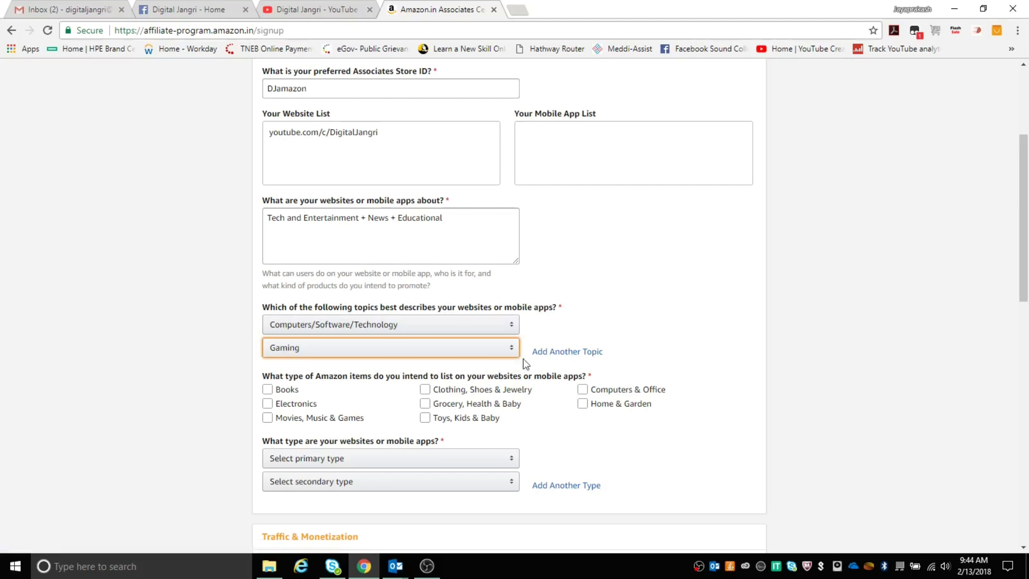
# - Add a third website topic and set it to Movies/DVDs/TV
pyautogui.click(554, 352)
pyautogui.click(462, 372)
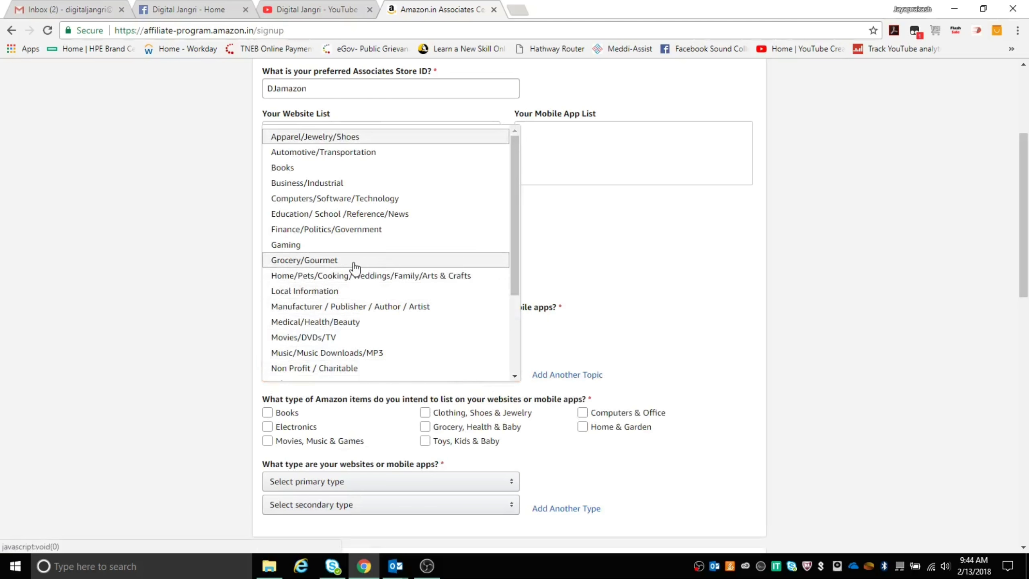
pyautogui.scroll(-2, 341, 308)
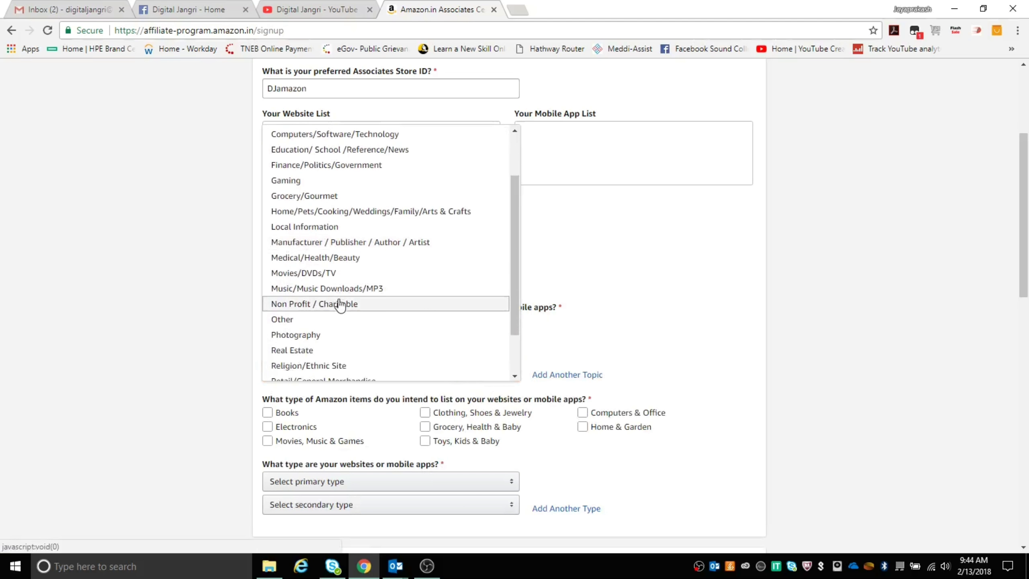
pyautogui.click(328, 280)
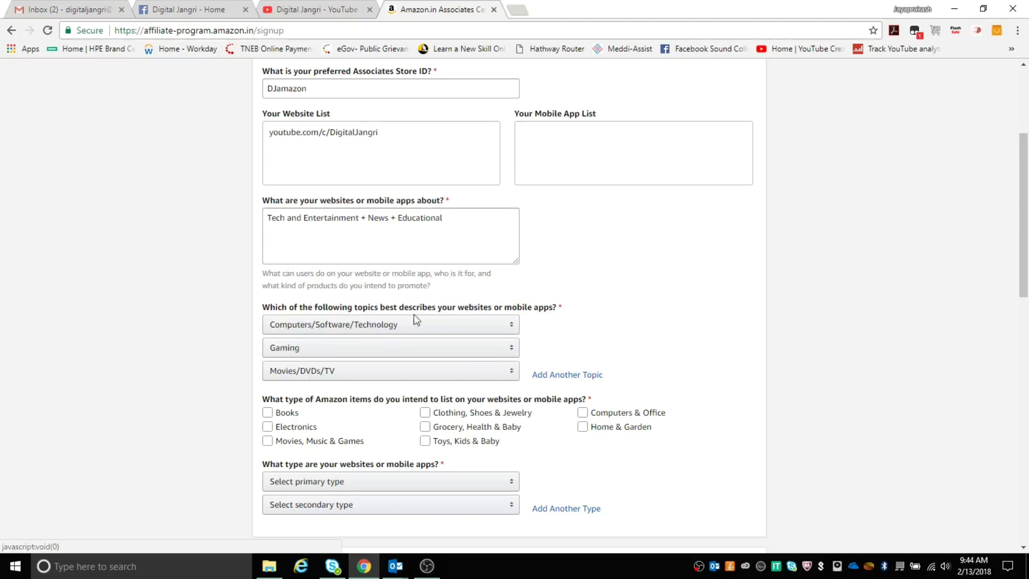
# - Add a fourth website topic and set it to Education/ School /Reference/News
pyautogui.click(564, 375)
pyautogui.click(478, 394)
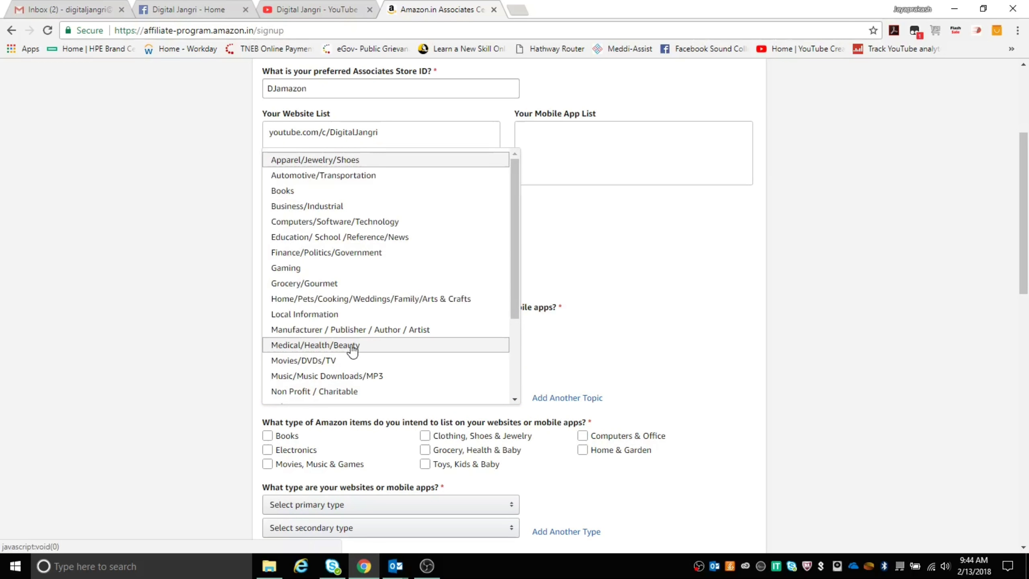
pyautogui.scroll(-3, 352, 347)
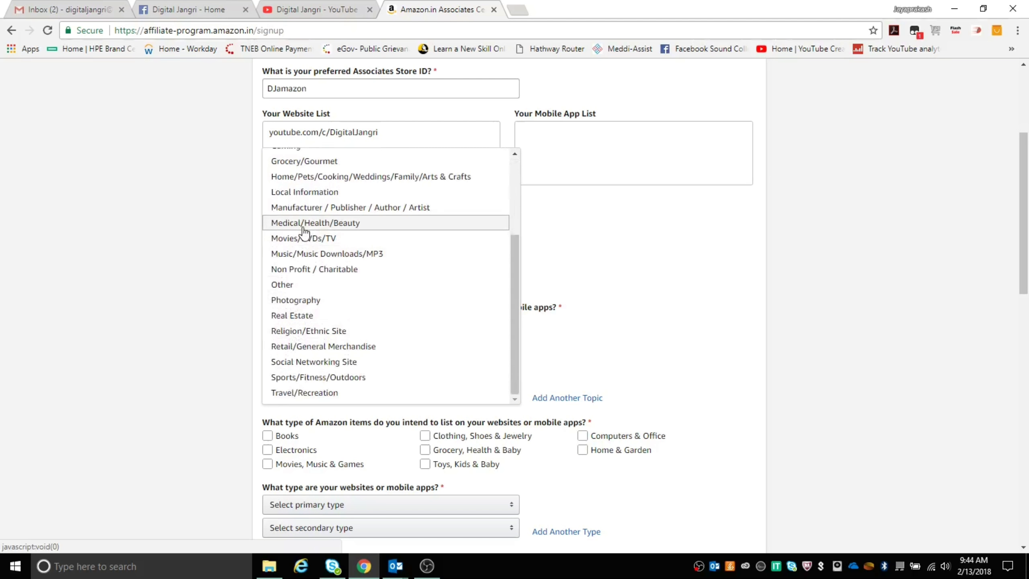
pyautogui.scroll(2, 300, 229)
pyautogui.click(314, 181)
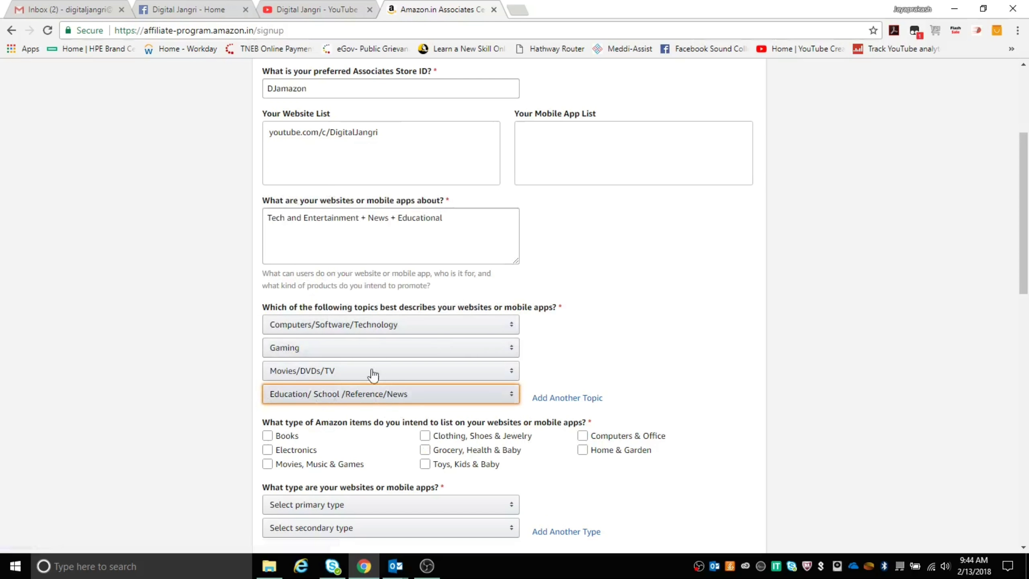
# - Select all eight Amazon item categories, from Books and Electronics to Computers & Office and Home & Garden, as items to list
pyautogui.scroll(-4, 587, 376)
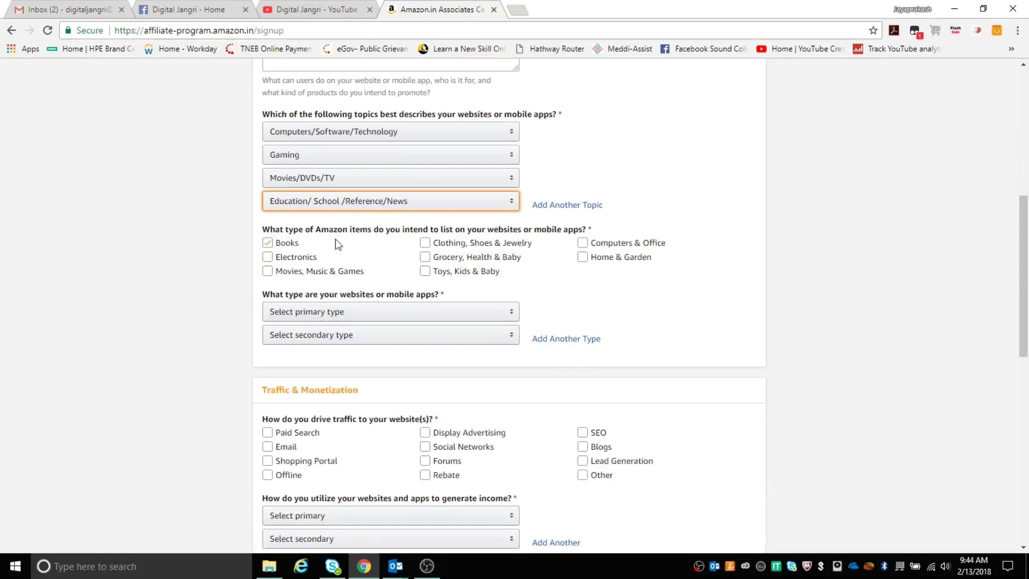
pyautogui.click(268, 244)
pyautogui.click(267, 257)
pyautogui.click(267, 257)
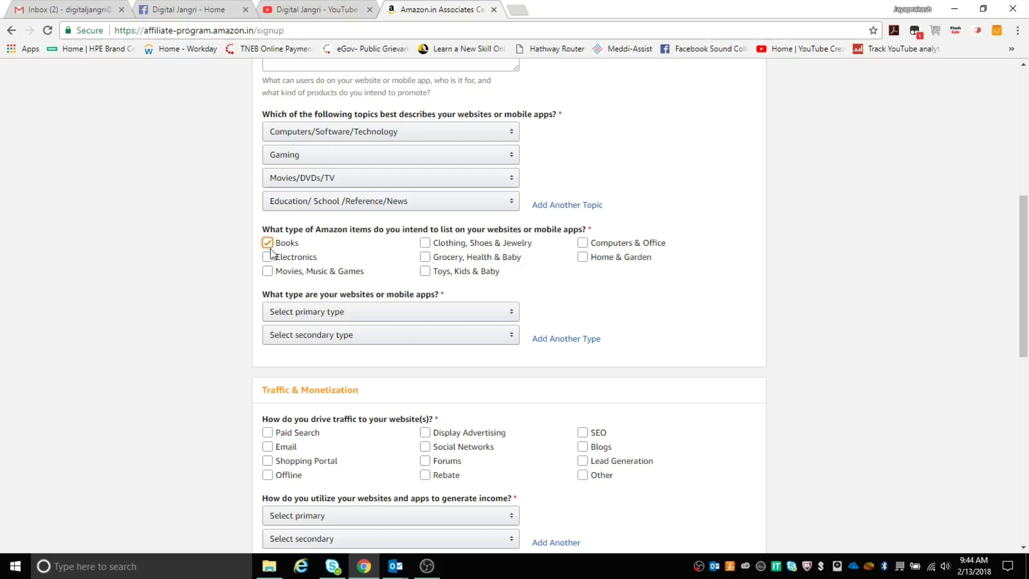
pyautogui.click(268, 271)
pyautogui.click(425, 242)
pyautogui.click(425, 257)
pyautogui.click(425, 271)
pyautogui.click(582, 256)
pyautogui.click(583, 243)
# - Set both the primary and the secondary type of the websites or mobile apps to A Blog
pyautogui.click(382, 315)
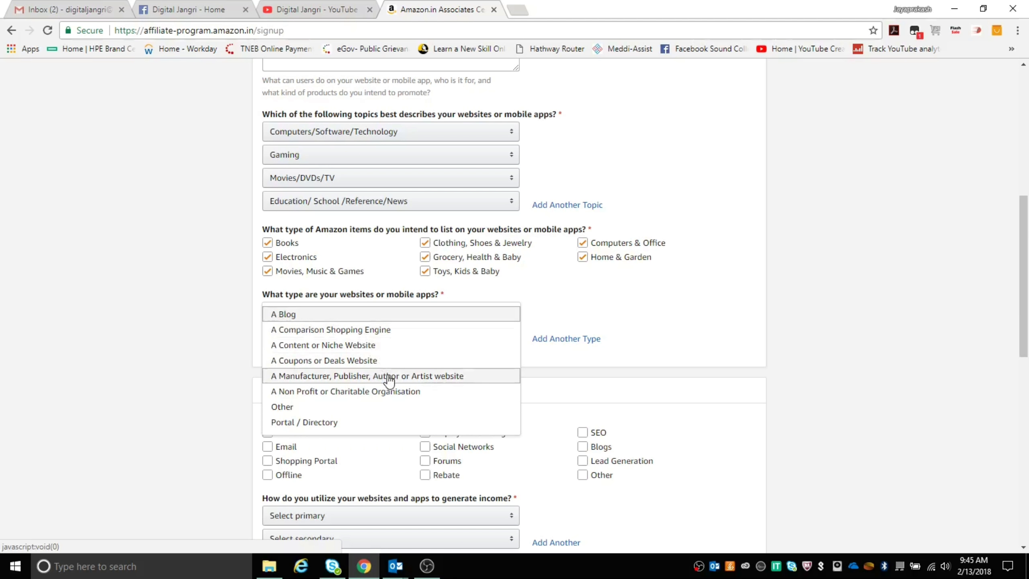
pyautogui.click(387, 407)
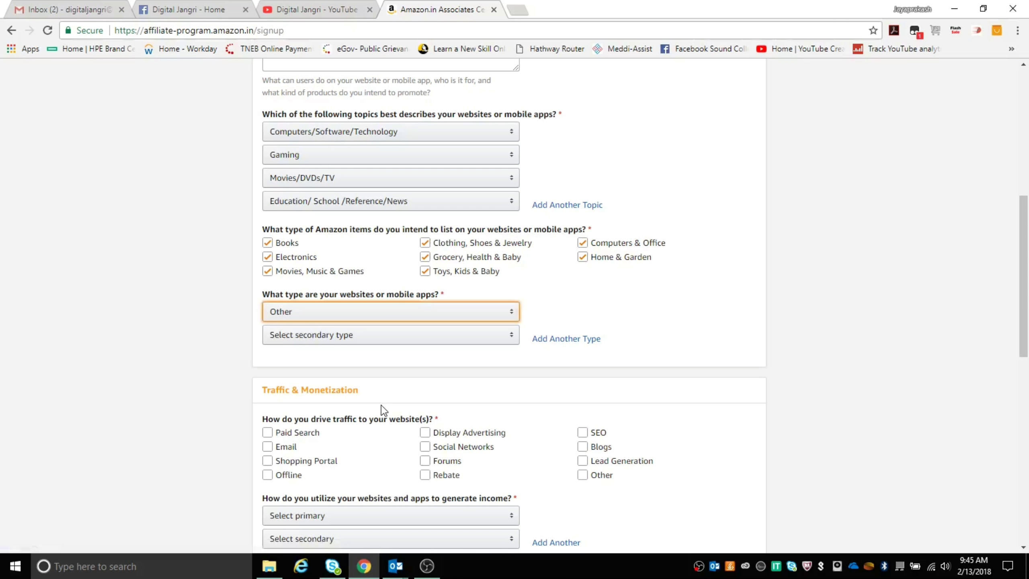
pyautogui.click(350, 339)
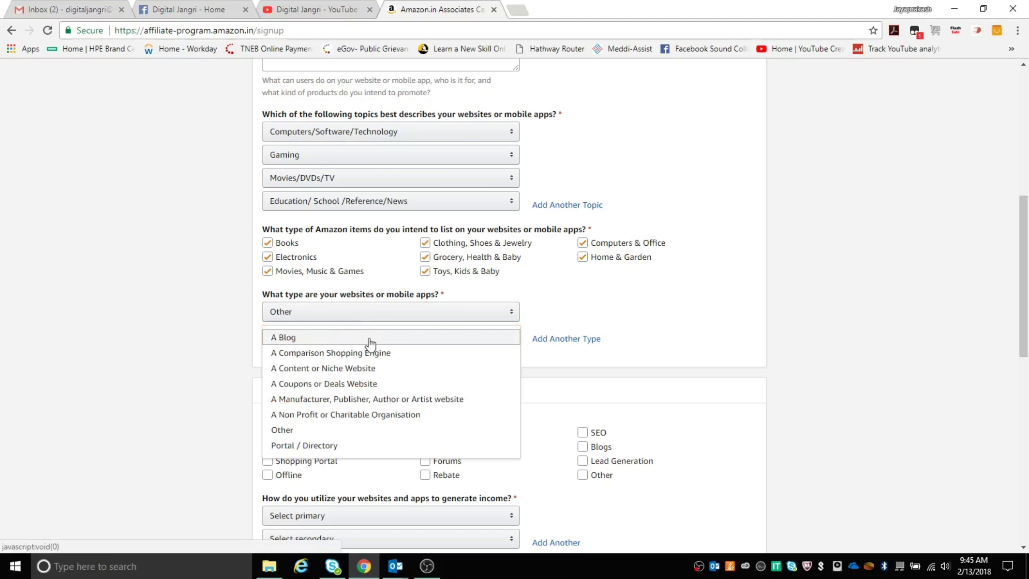
pyautogui.click(370, 343)
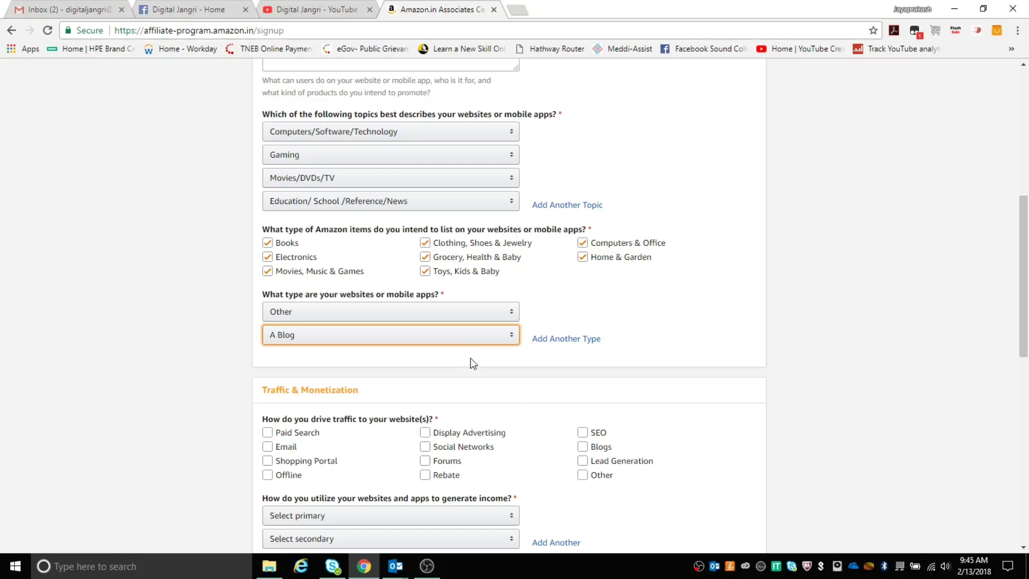
pyautogui.click(393, 312)
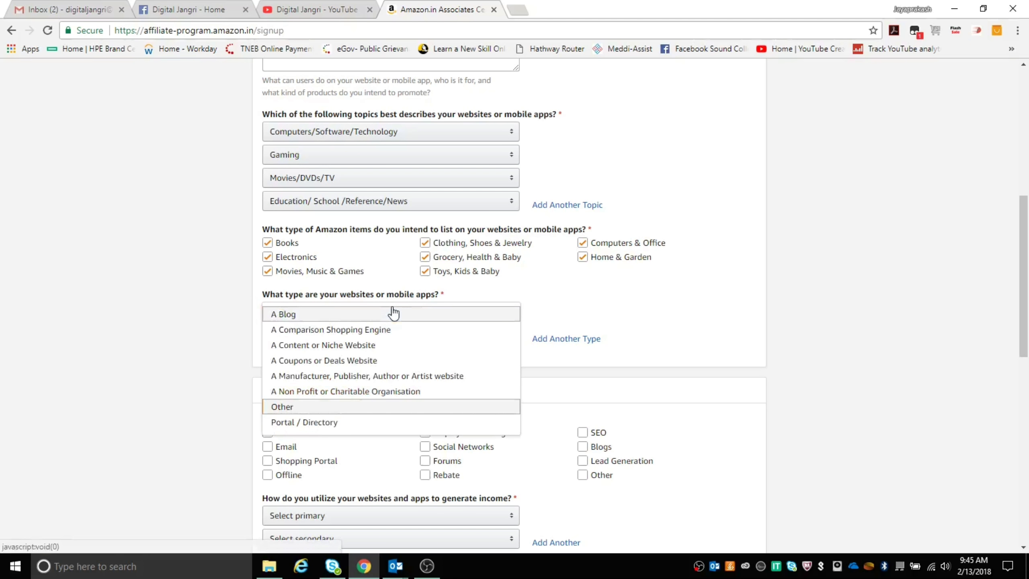
pyautogui.click(393, 315)
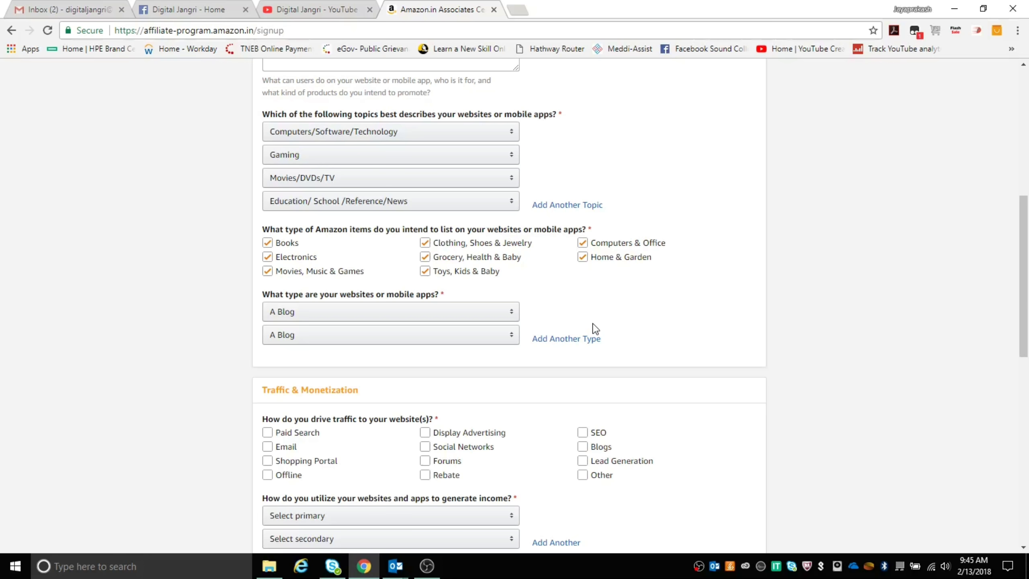
pyautogui.click(505, 319)
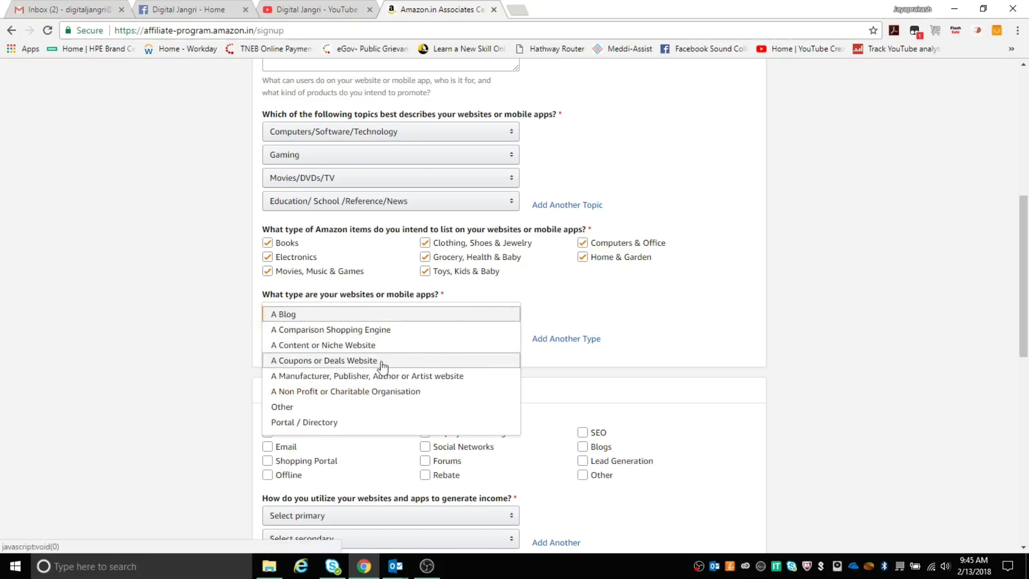
pyautogui.click(239, 343)
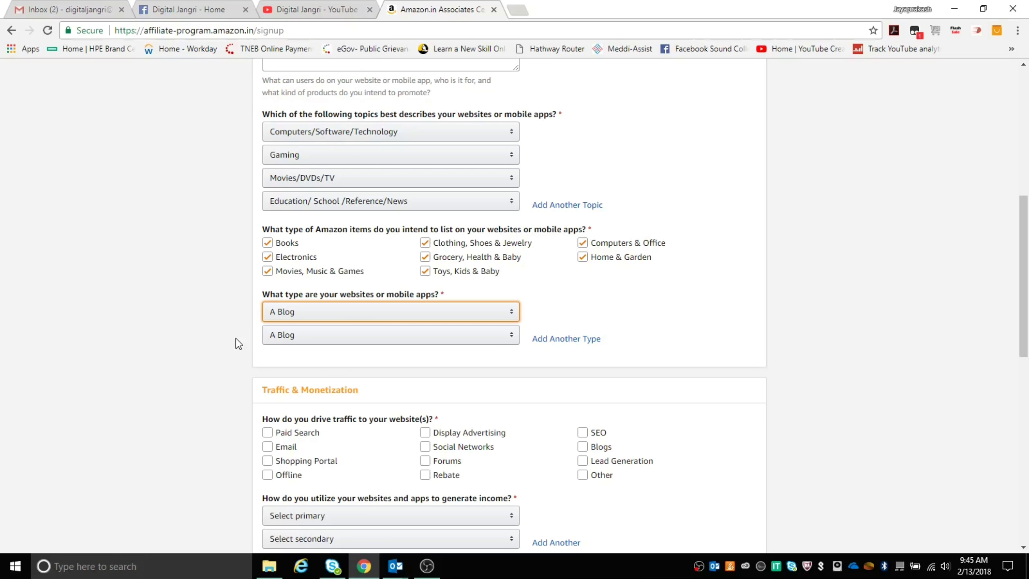
pyautogui.click(306, 319)
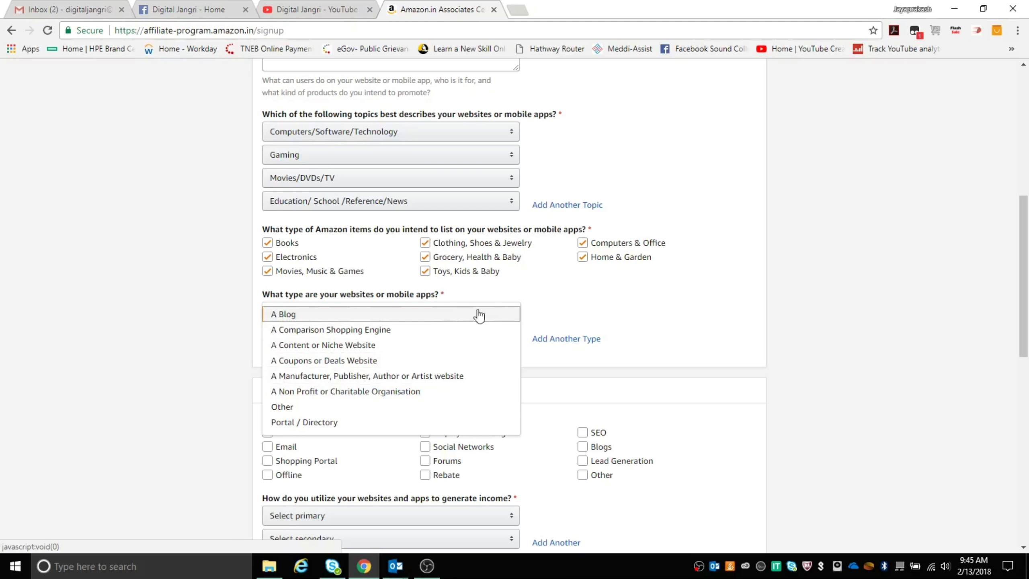
pyautogui.click(607, 337)
pyautogui.click(419, 318)
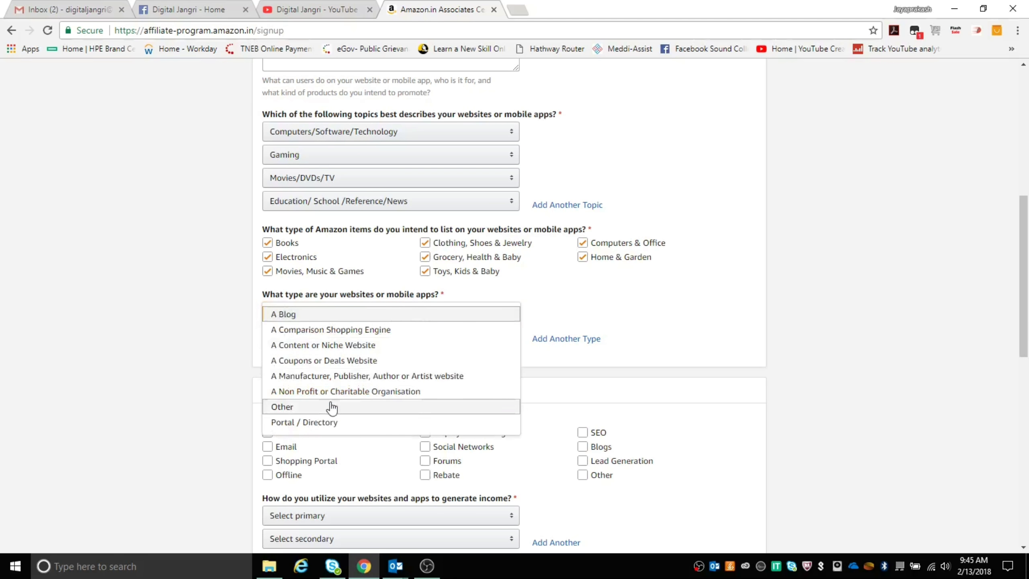
pyautogui.click(178, 347)
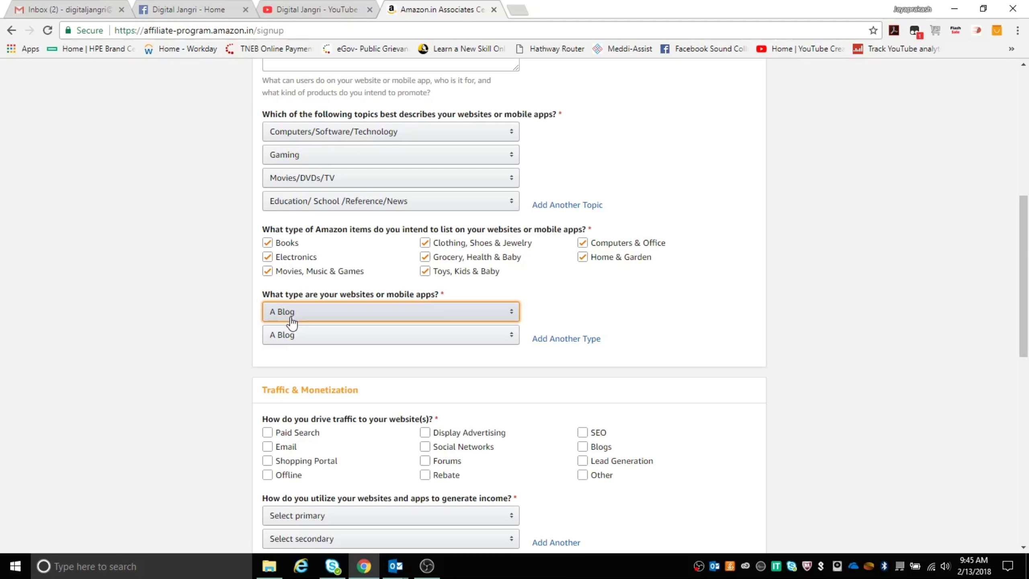
# - Mark Email, Social Networks, Forums, Blogs and Other as the ways of driving traffic to the website
pyautogui.scroll(-3, 214, 418)
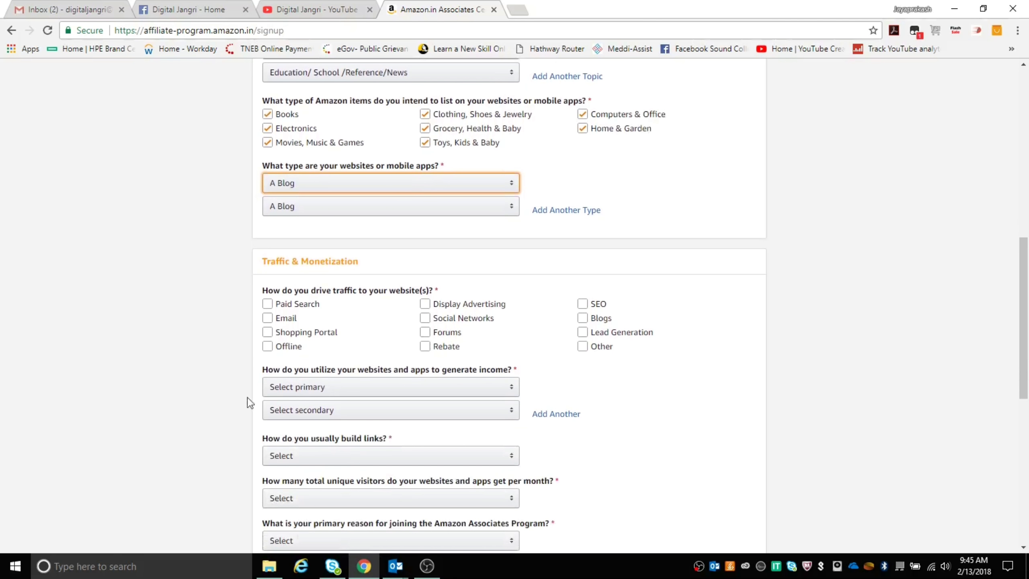
pyautogui.click(288, 308)
pyautogui.moveTo(262, 291)
pyautogui.mouseDown()
pyautogui.moveTo(420, 294)
pyautogui.moveTo(399, 298)
pyautogui.mouseUp()
pyautogui.click(399, 297)
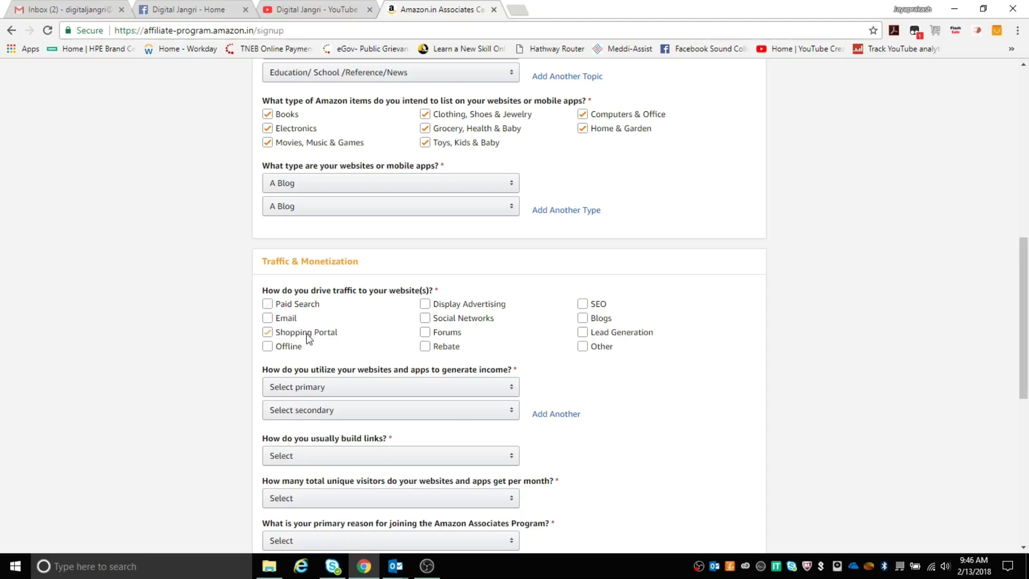
pyautogui.click(296, 346)
pyautogui.click(432, 321)
pyautogui.click(425, 346)
pyautogui.click(425, 332)
pyautogui.click(583, 319)
pyautogui.click(267, 320)
pyautogui.click(585, 347)
# - Set income generation to Contextual Advertising (primary) and "Amazon Associates is the only monetization I use" (secondary), and the link-building method to Blog Editor
pyautogui.scroll(-2, 688, 368)
pyautogui.scroll(-3, 706, 359)
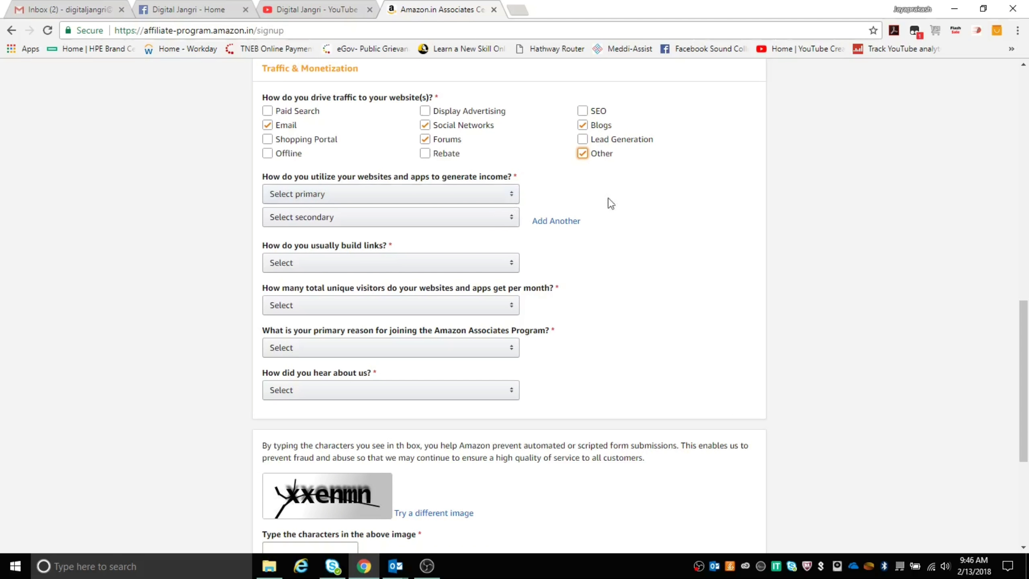
pyautogui.click(493, 195)
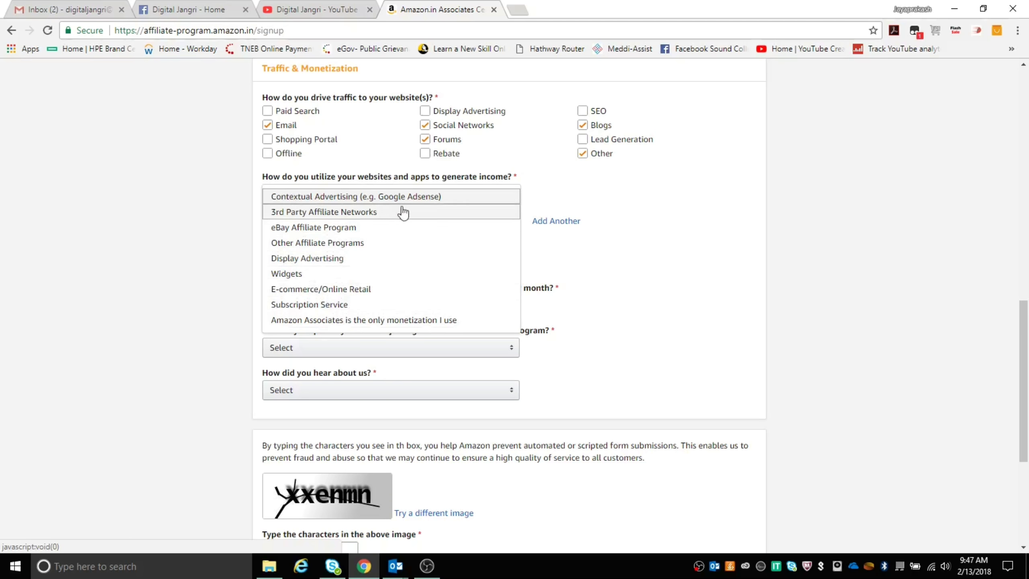
pyautogui.click(436, 198)
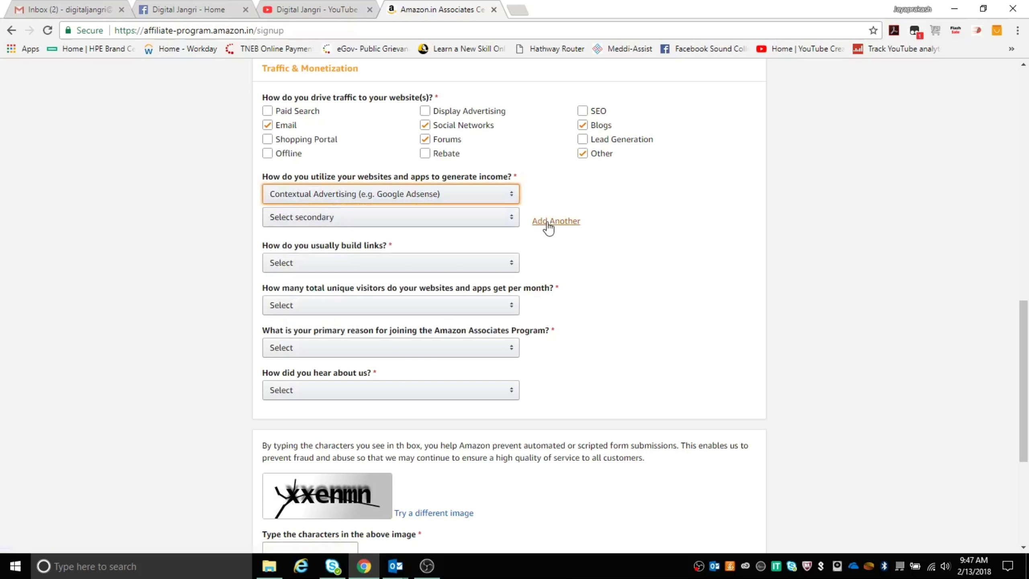
pyautogui.click(466, 222)
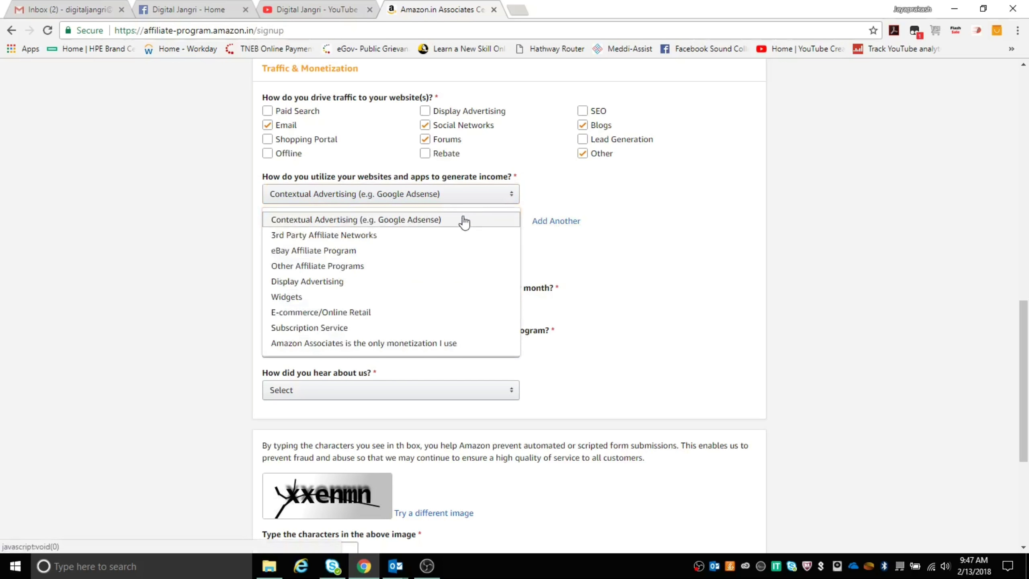
pyautogui.click(350, 343)
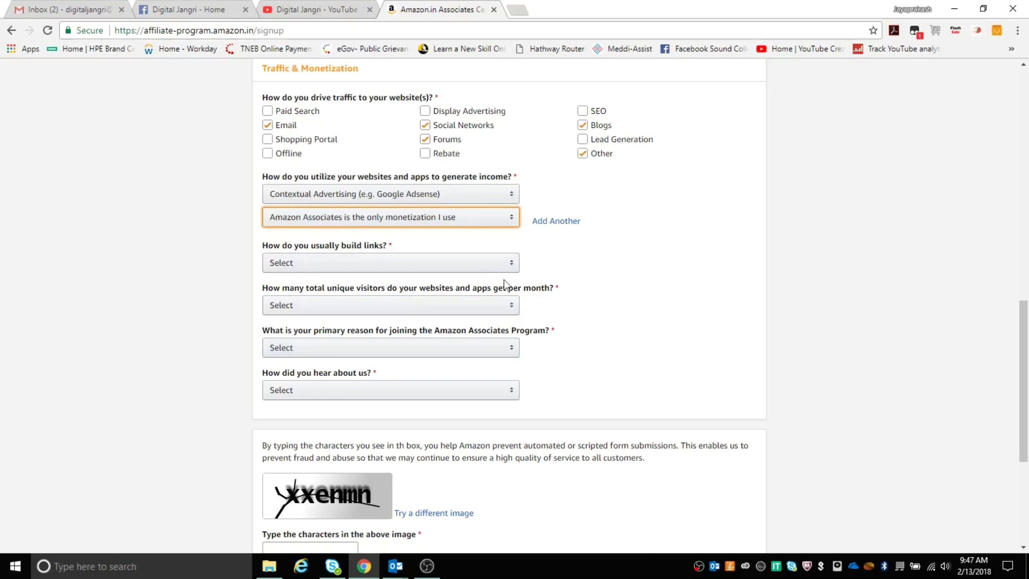
pyautogui.click(356, 263)
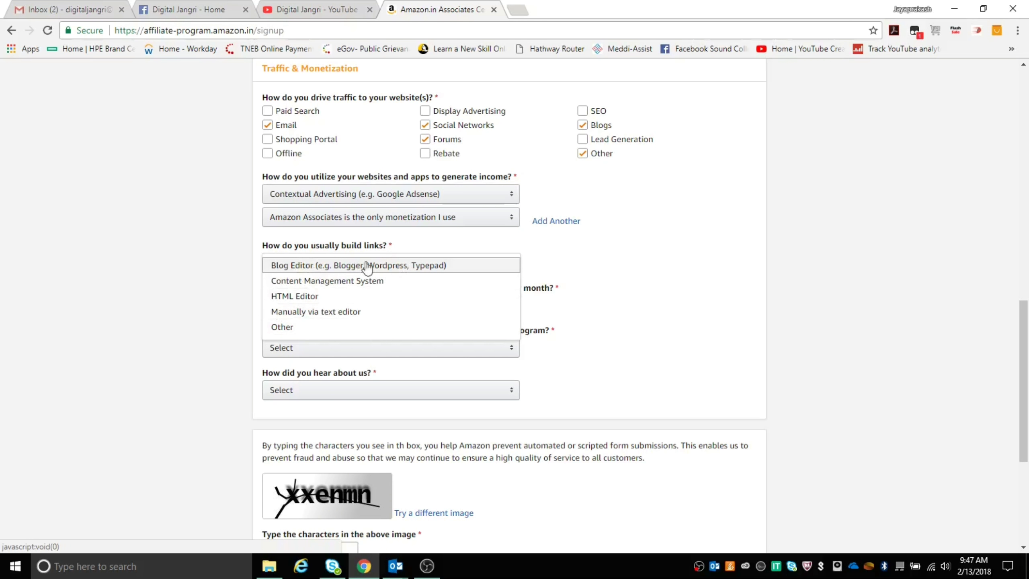
pyautogui.click(426, 268)
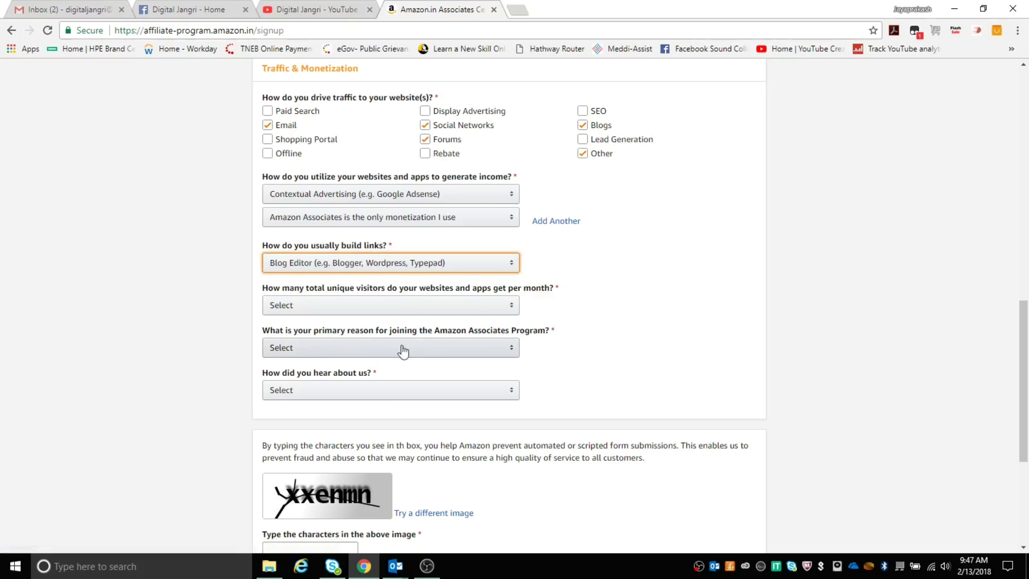
pyautogui.moveTo(308, 291); pyautogui.dragTo(313, 277)
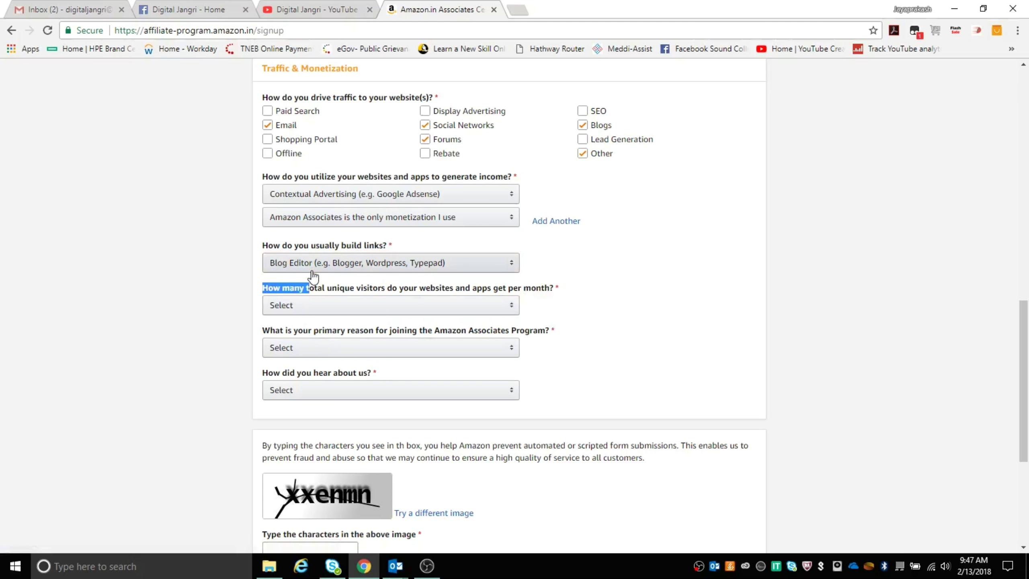
pyautogui.click(364, 267)
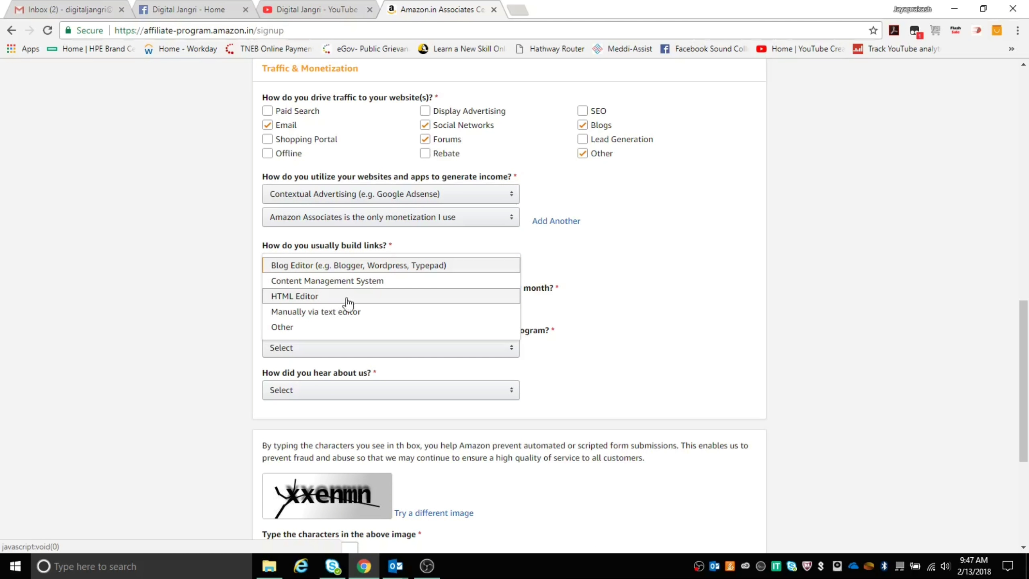
pyautogui.click(663, 284)
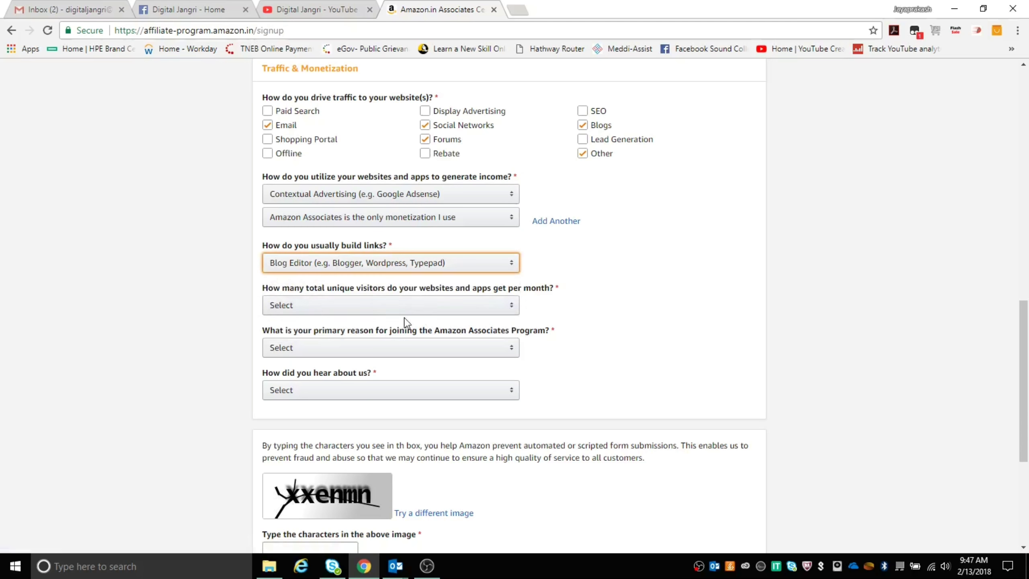
# - Set the monthly unique visitors to From 5,001 to 50,000 and the primary reason for joining to "To monetize my site"
pyautogui.click(381, 310)
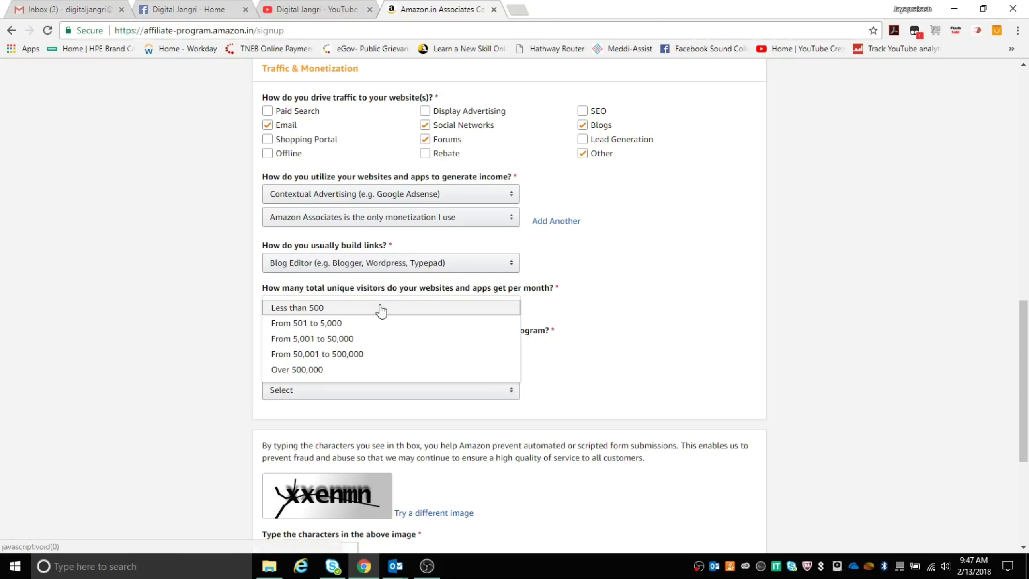
pyautogui.click(387, 339)
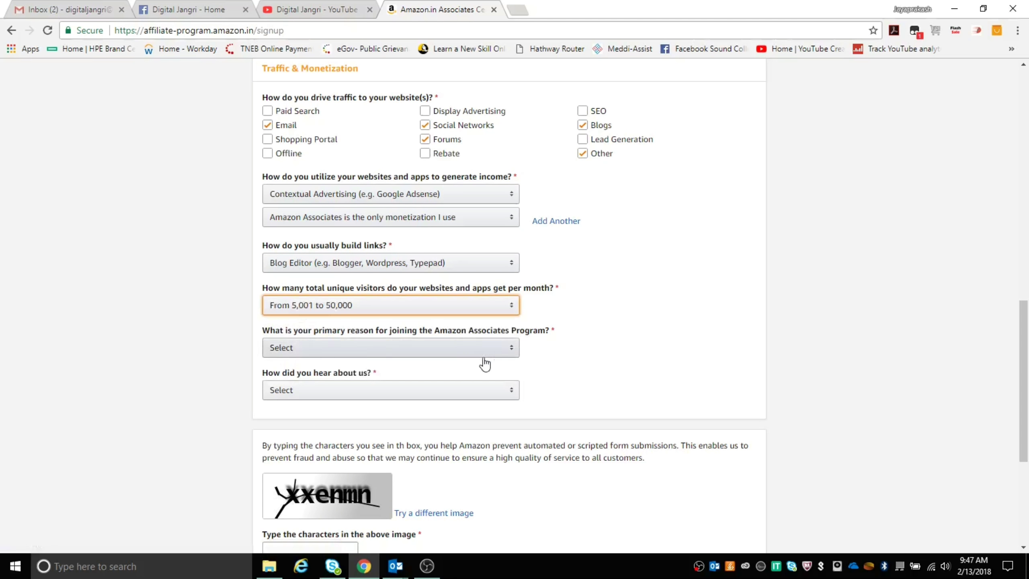
pyautogui.click(374, 357)
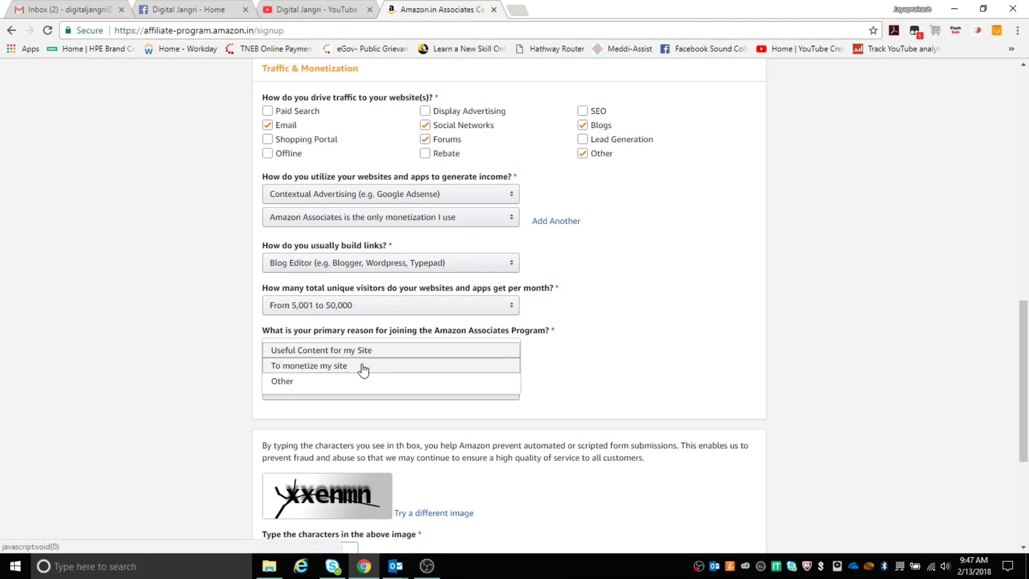
pyautogui.click(362, 367)
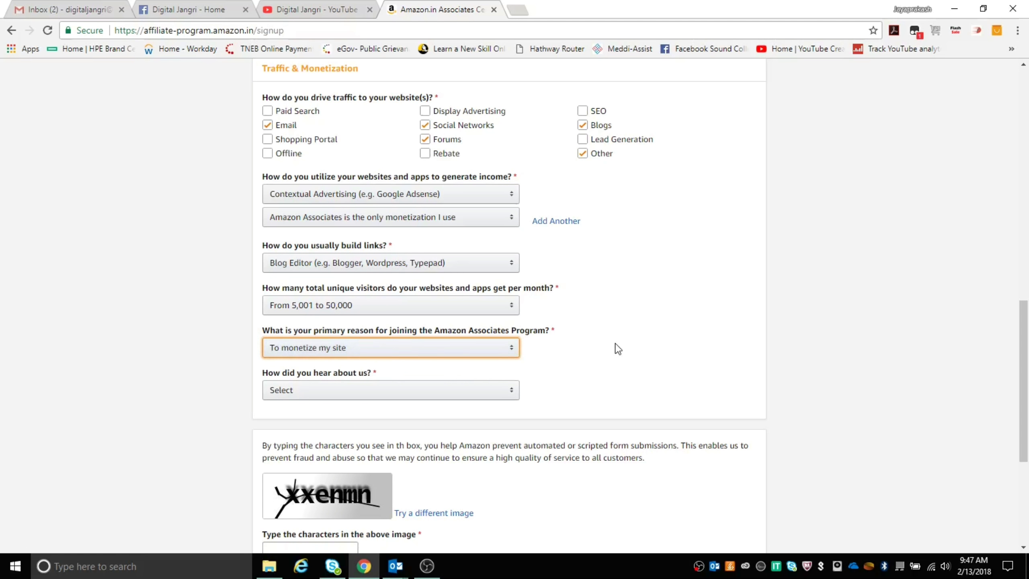
# - Choose Online Search as the way of having heard about the Amazon Associates Program
pyautogui.click(317, 401)
pyautogui.click(317, 401)
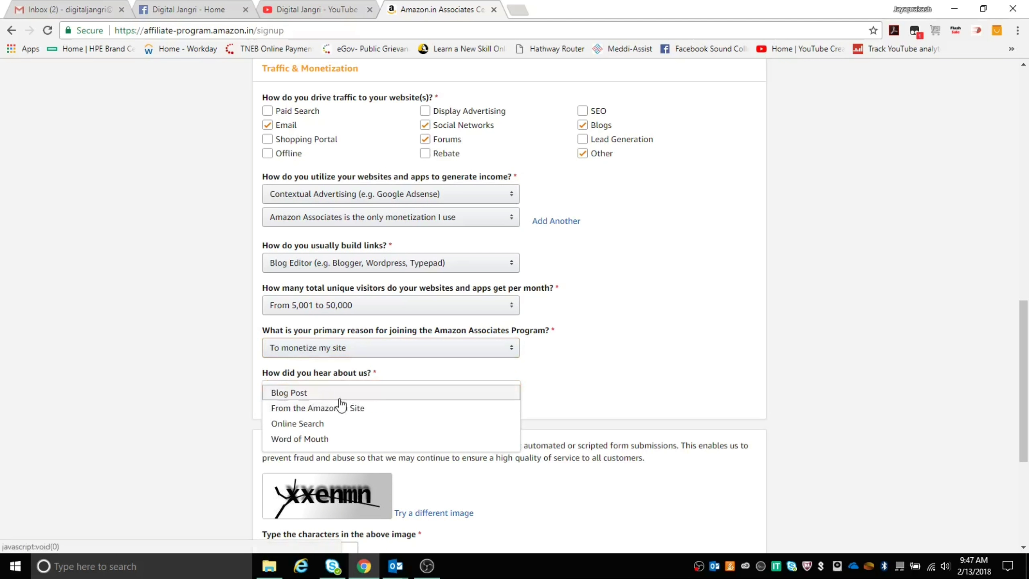
pyautogui.click(367, 424)
# - Enter the captcha characters, agree to the Associates Program Operating Agreement and submit the application
pyautogui.scroll(-5, 594, 389)
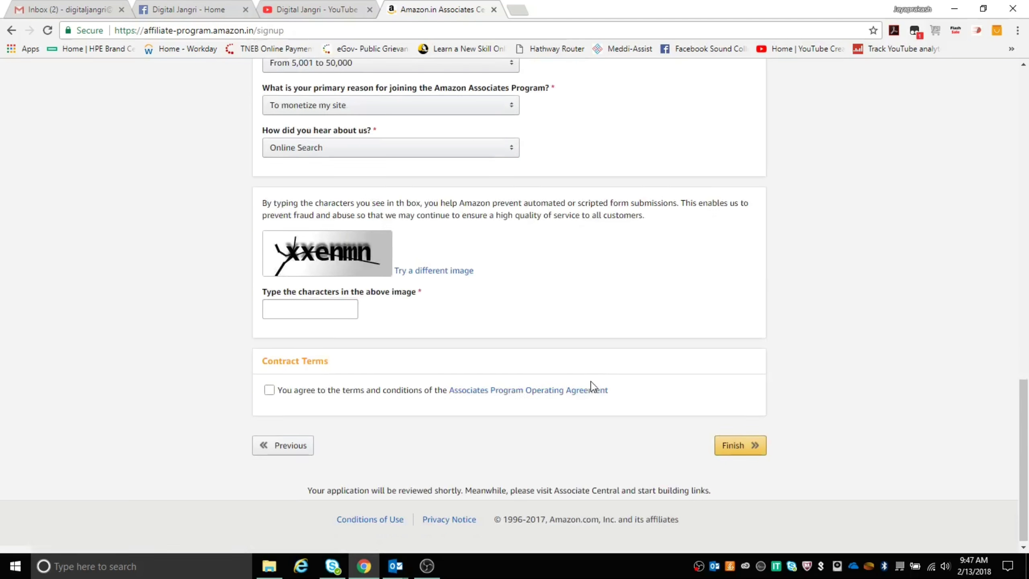
pyautogui.click(299, 309)
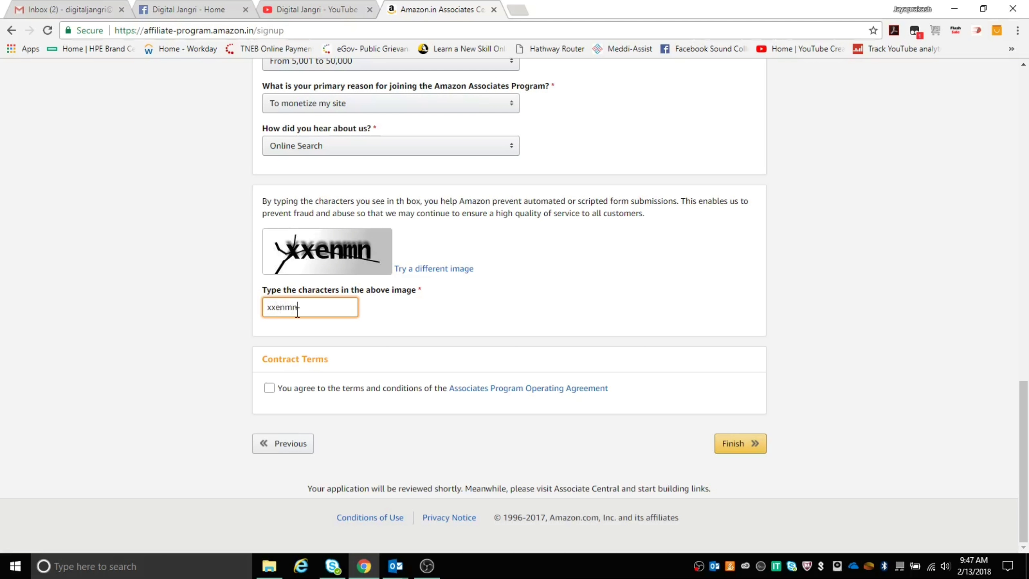
pyautogui.click(268, 388)
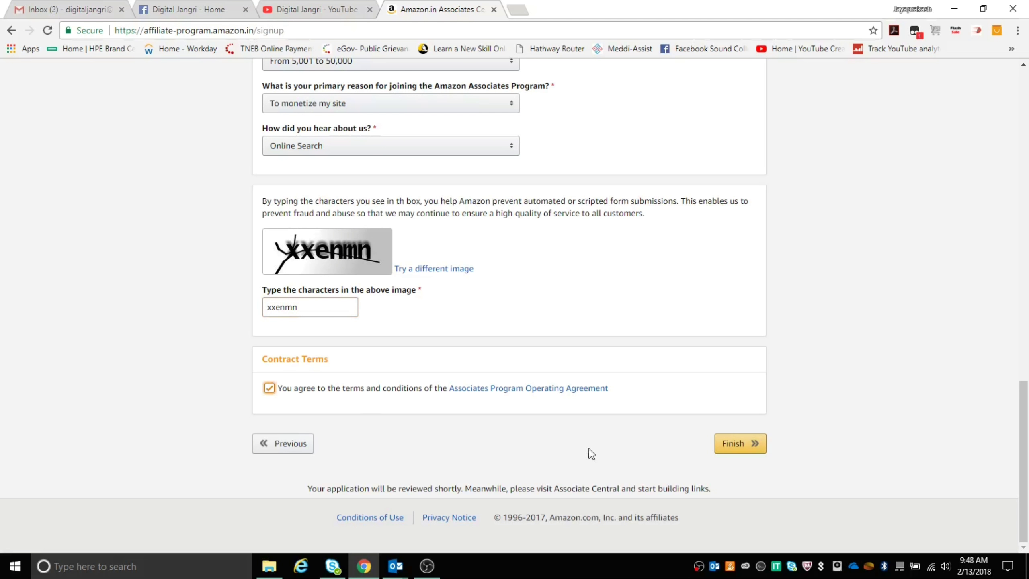
pyautogui.click(735, 443)
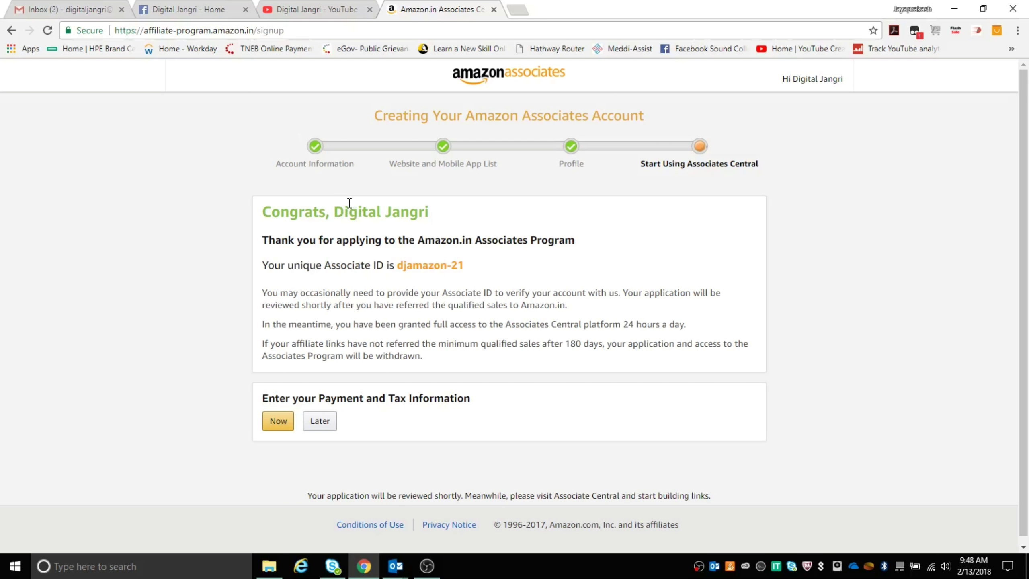
# - Read the application confirmation, including the Associate ID, the qualified sales condition and the payment and tax information section
pyautogui.moveTo(333, 210); pyautogui.dragTo(425, 217)
pyautogui.click(478, 224)
pyautogui.moveTo(308, 266); pyautogui.dragTo(442, 266)
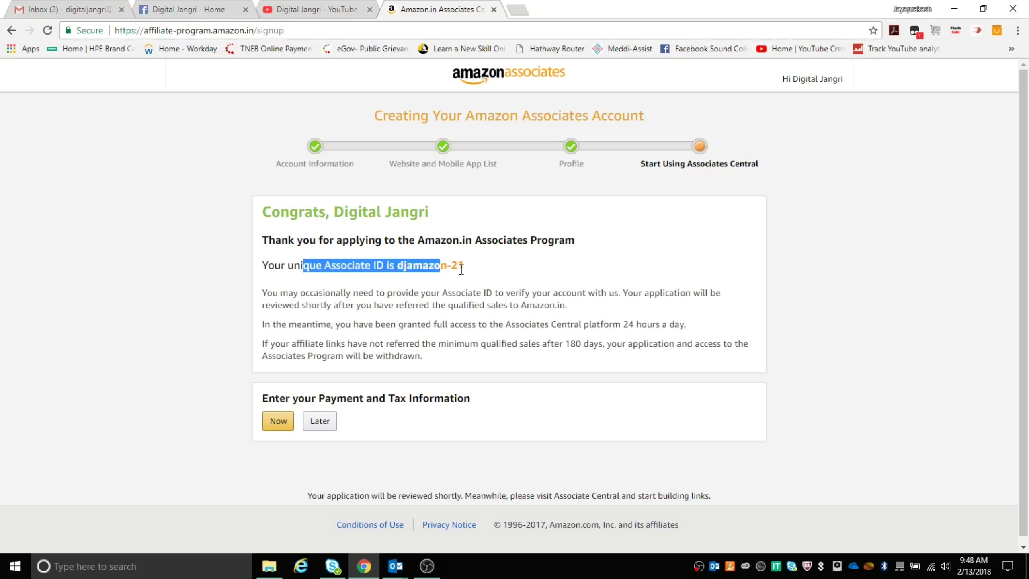
pyautogui.click(462, 296)
pyautogui.moveTo(261, 201)
pyautogui.mouseDown()
pyautogui.moveTo(434, 266)
pyautogui.moveTo(472, 344)
pyautogui.moveTo(304, 266)
pyautogui.moveTo(263, 205)
pyautogui.mouseUp()
pyautogui.click(446, 360)
pyautogui.click(315, 341)
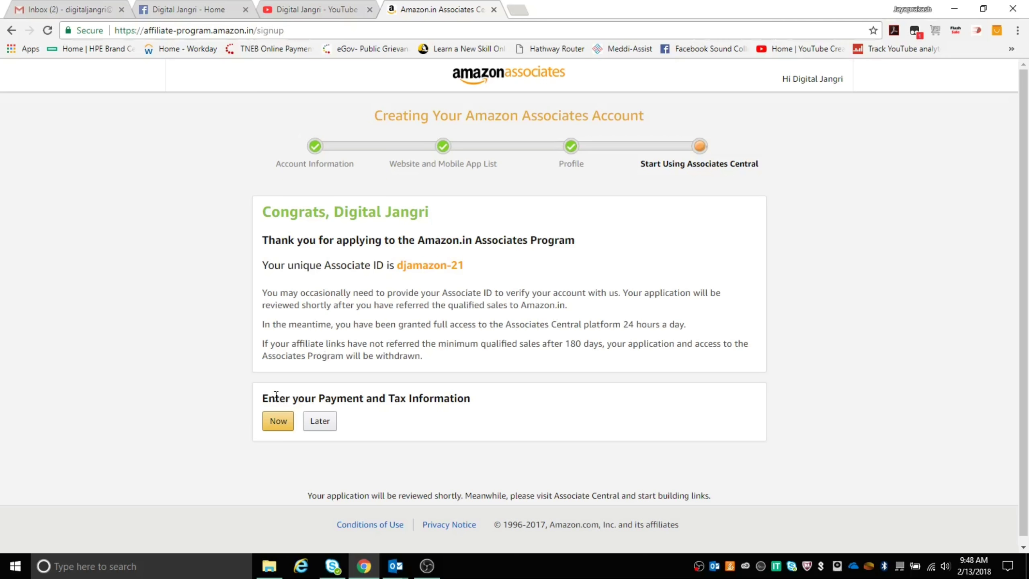
pyautogui.moveTo(275, 395)
pyautogui.mouseDown()
pyautogui.moveTo(462, 399)
pyautogui.moveTo(261, 399)
pyautogui.mouseUp()
pyautogui.click(481, 411)
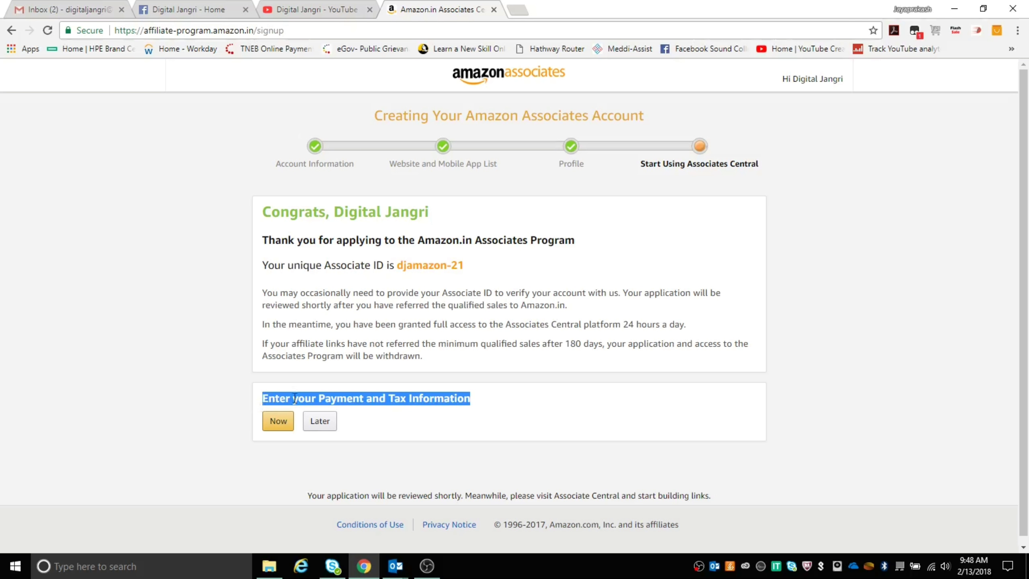
# - Postpone the payment and tax information and dismiss the welcome overlay of Associates Central
pyautogui.click(323, 427)
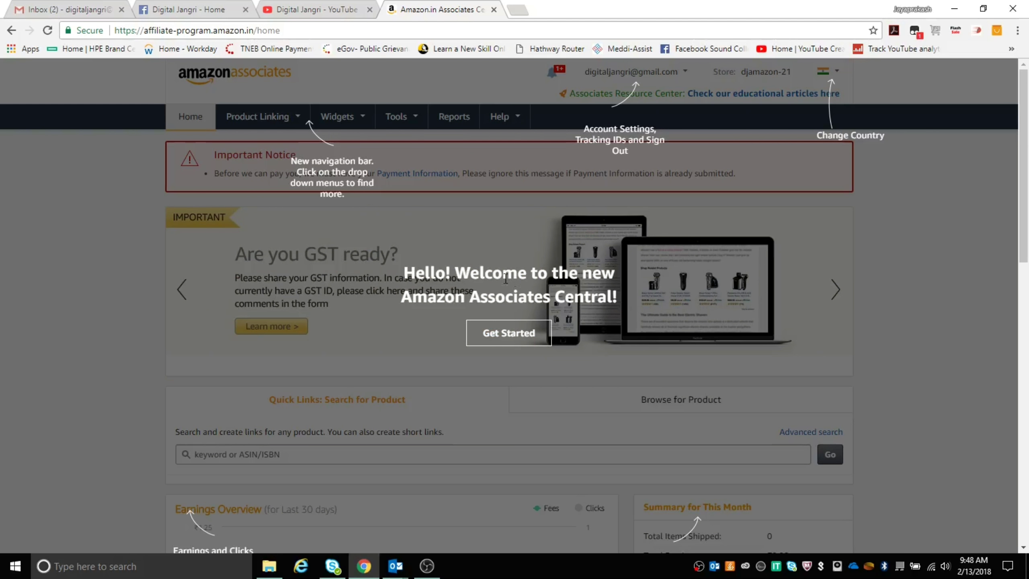
pyautogui.click(505, 342)
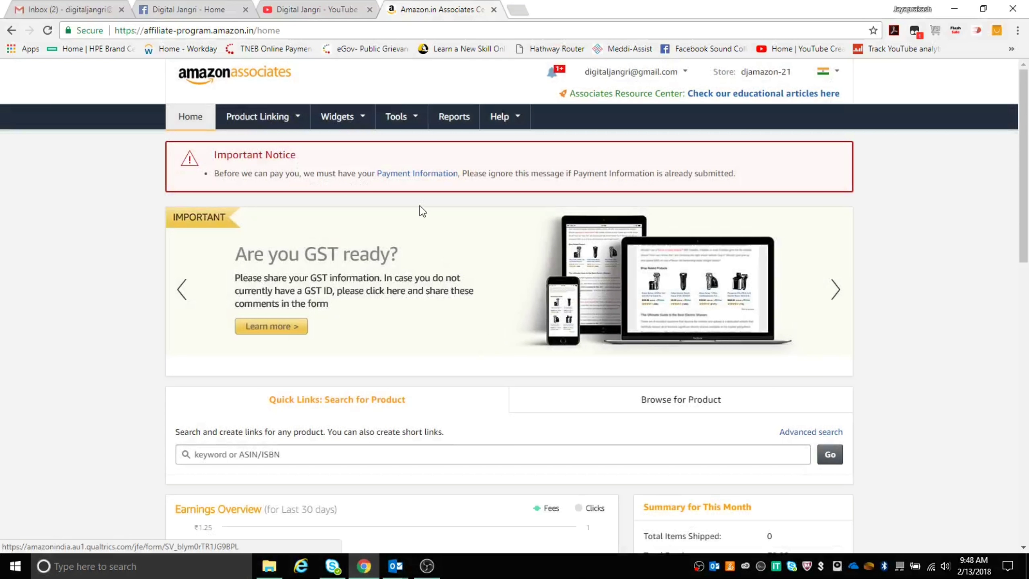
# - Look over the uploads and playlists on the YouTube channel page, and return to Associates Central
pyautogui.click(320, 5)
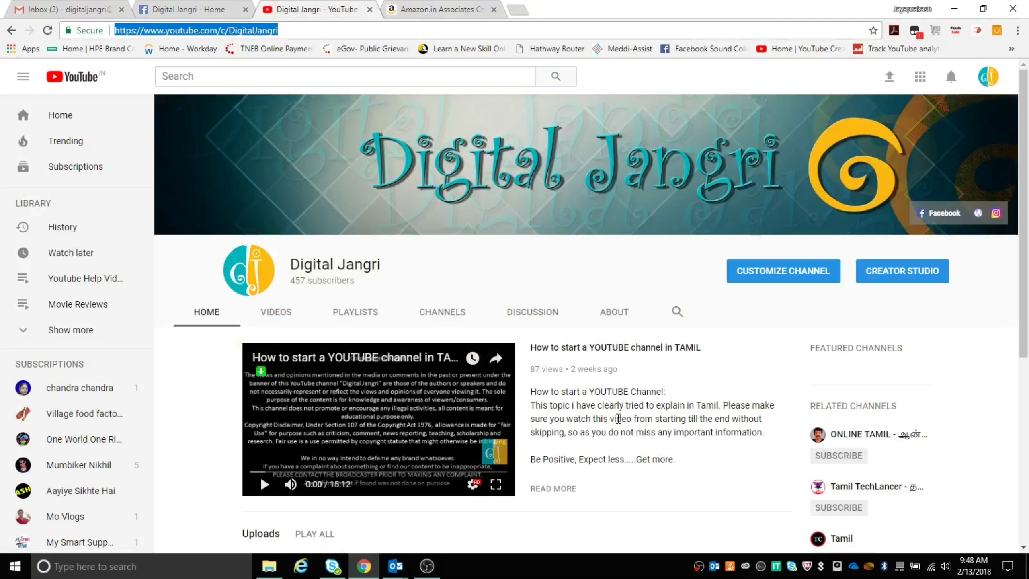
pyautogui.scroll(-5, 619, 419)
pyautogui.scroll(-1, 349, 320)
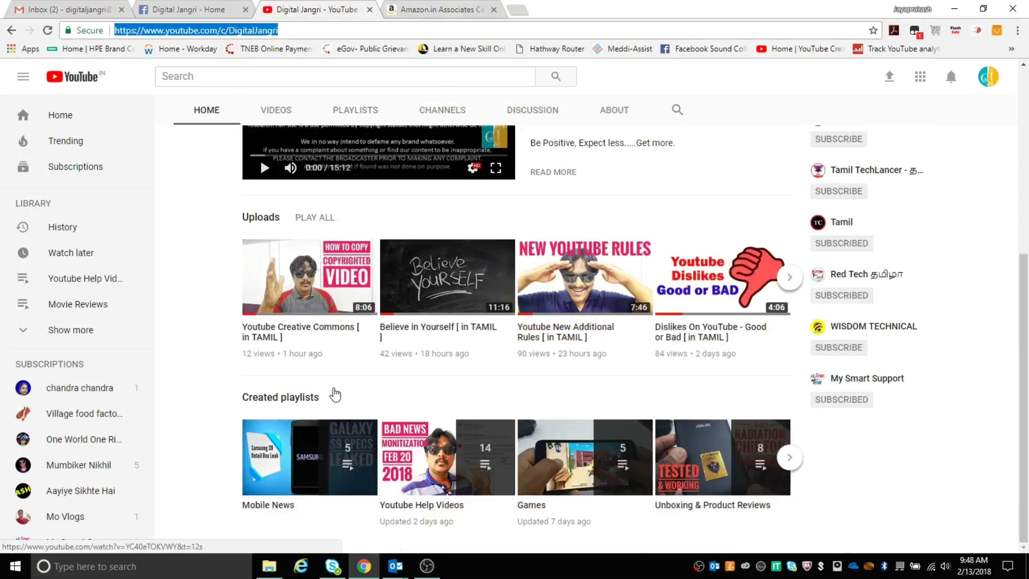
pyautogui.scroll(1, 354, 307)
pyautogui.scroll(5, 354, 307)
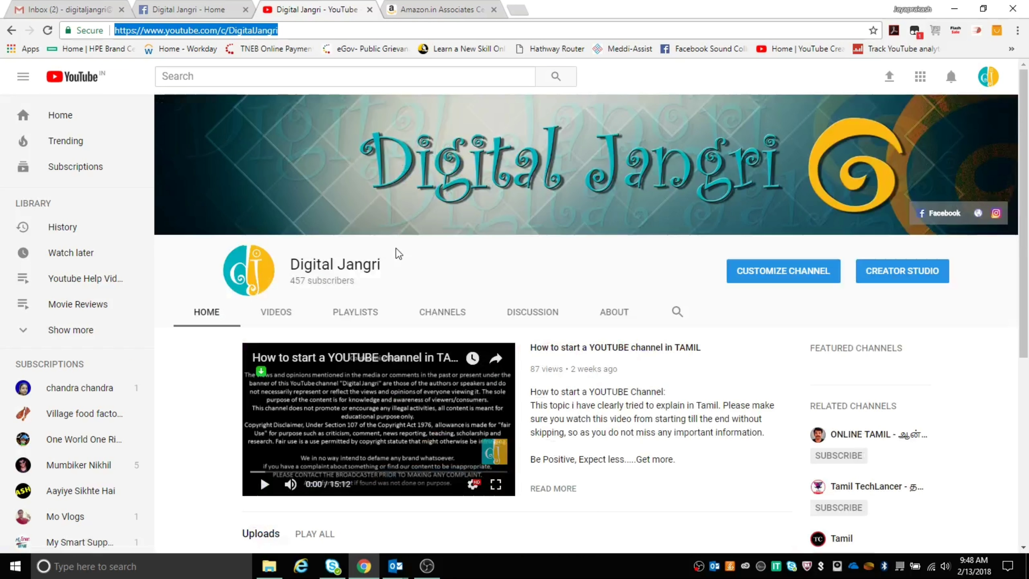
pyautogui.click(442, 8)
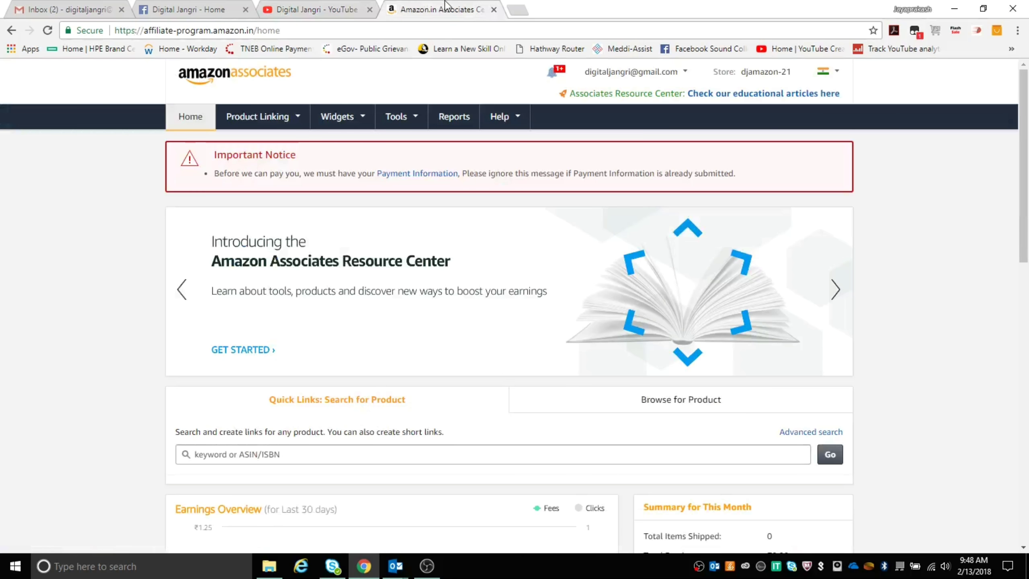
# - Search the product quick links for "microsd card" and get the link for the SanDisk 32GB Class 10 microSDXC card
pyautogui.scroll(-3, 378, 340)
pyautogui.click(266, 261)
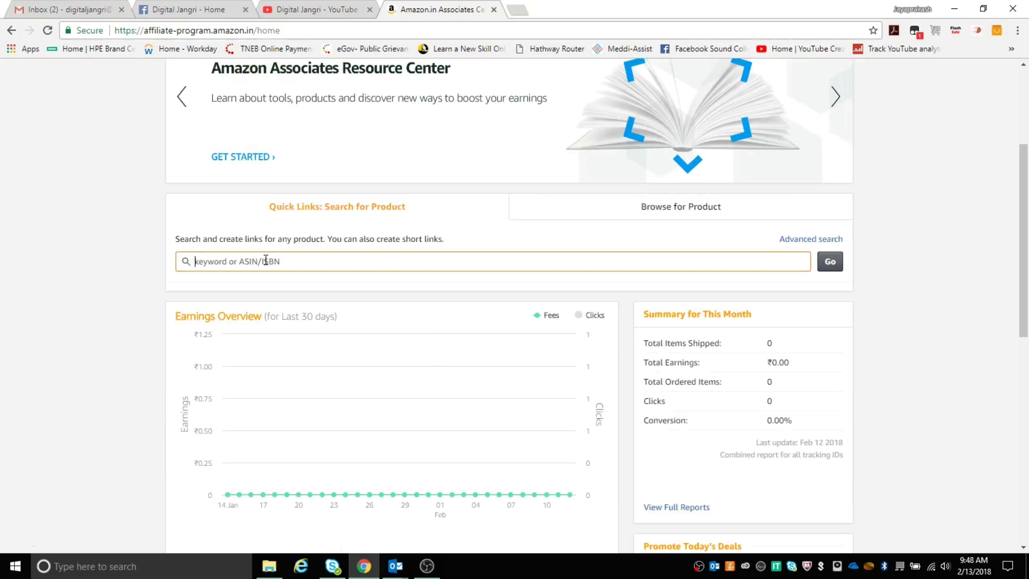
pyautogui.write('micro')
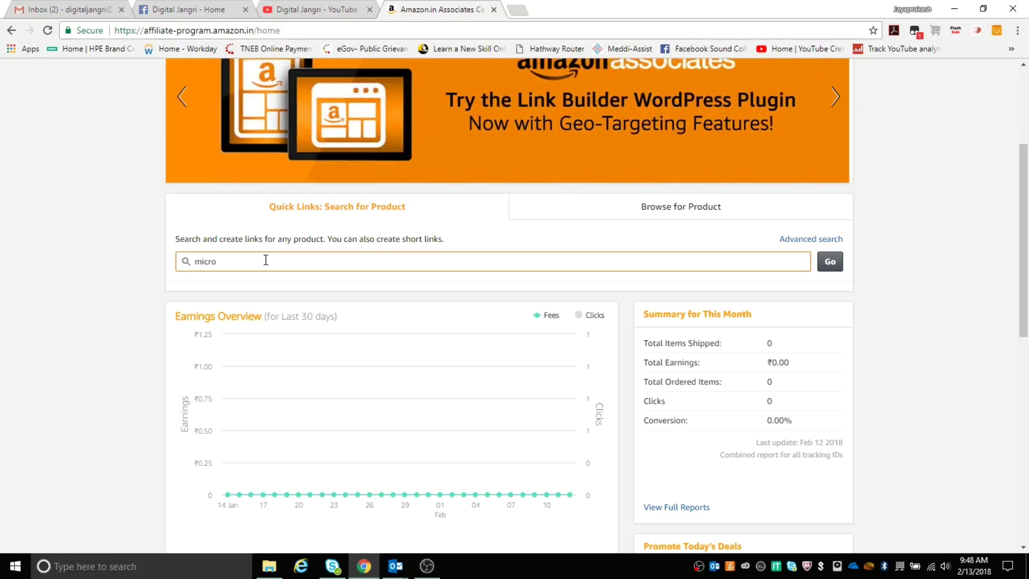
pyautogui.write('sd card')
pyautogui.press('Return')
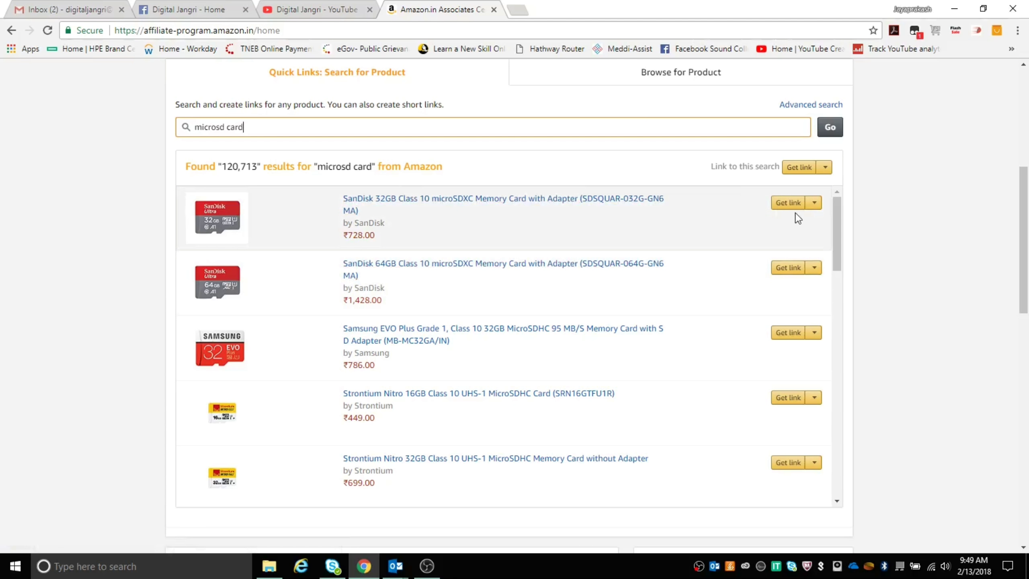
pyautogui.click(788, 203)
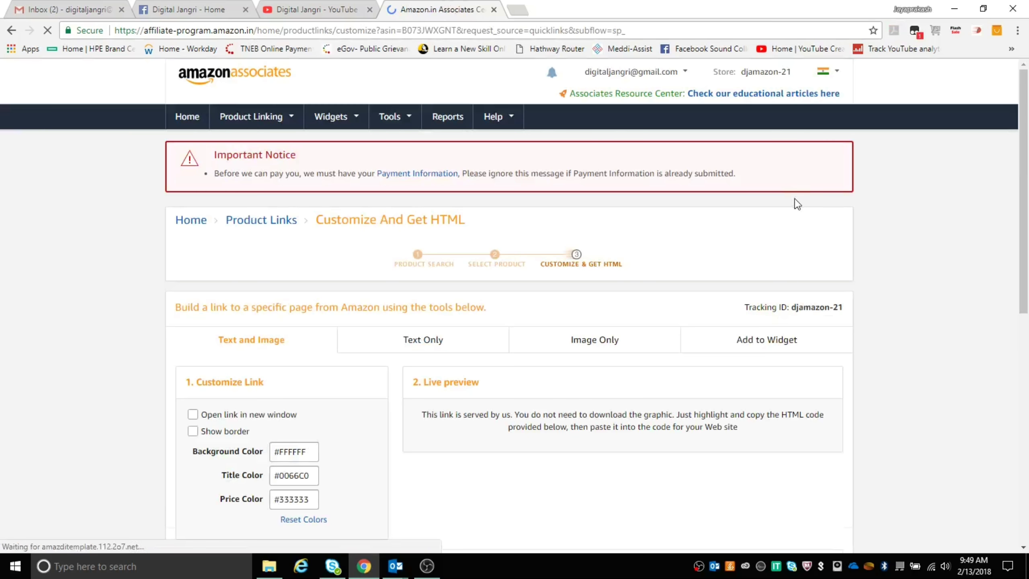
# - Set the SanDisk card's text and image link to open in a new window
pyautogui.scroll(-3, 720, 333)
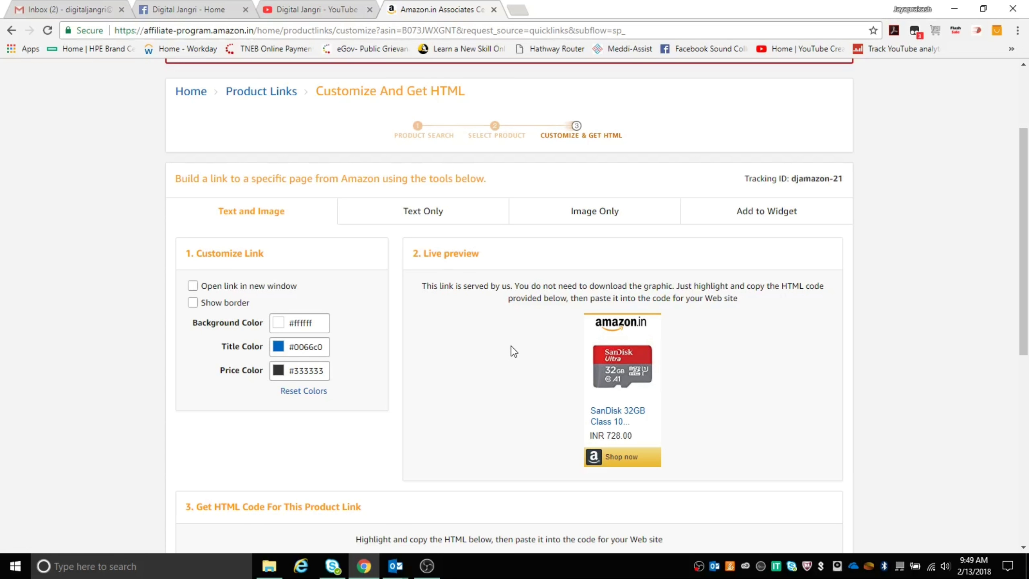
pyautogui.click(205, 288)
pyautogui.doubleClick(194, 287)
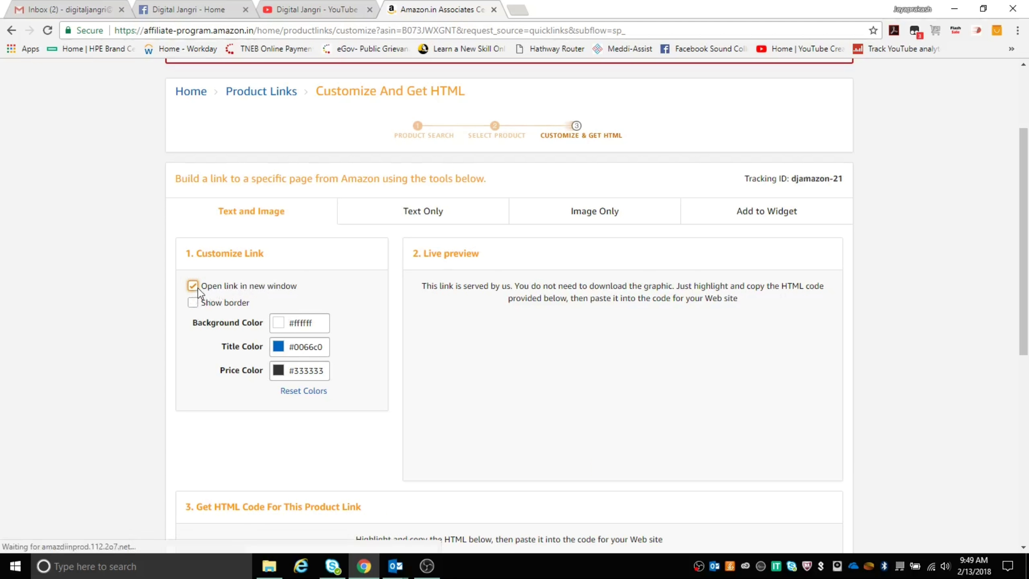
pyautogui.scroll(-3, 277, 305)
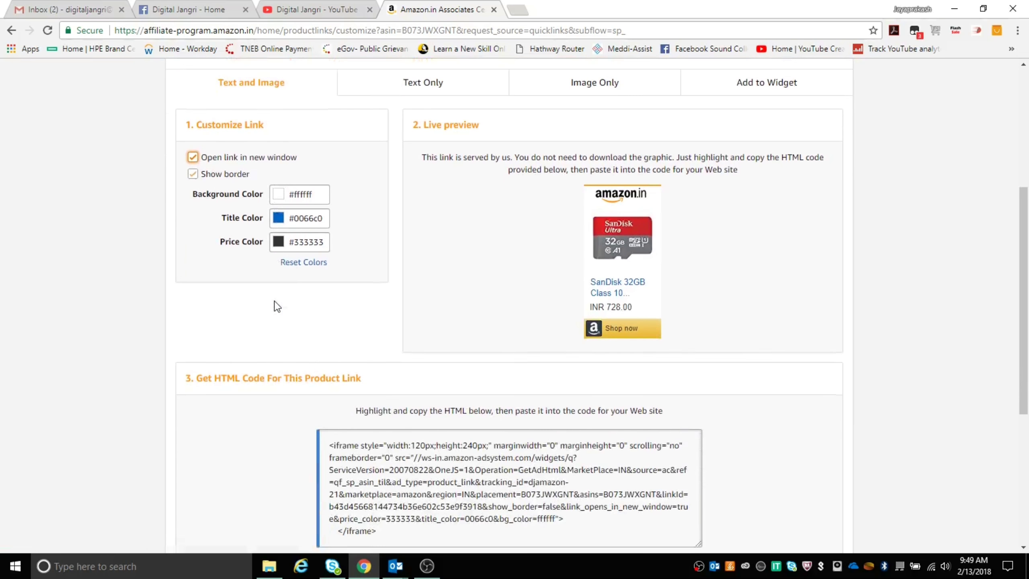
# - Examine the customization options, live preview and HTML code of the SanDisk card's image-only link
pyautogui.scroll(-3, 276, 306)
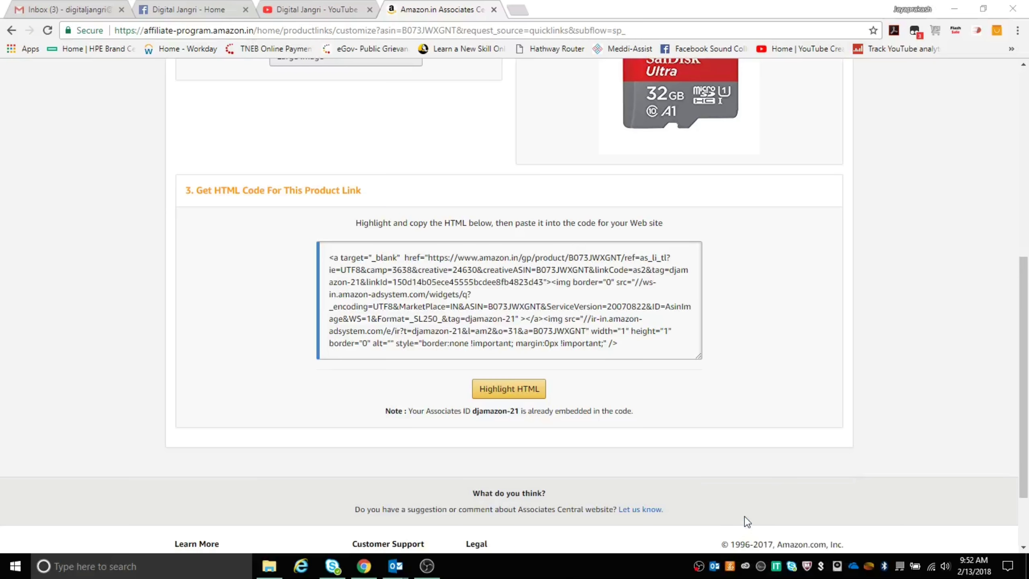
pyautogui.scroll(15, 832, 374)
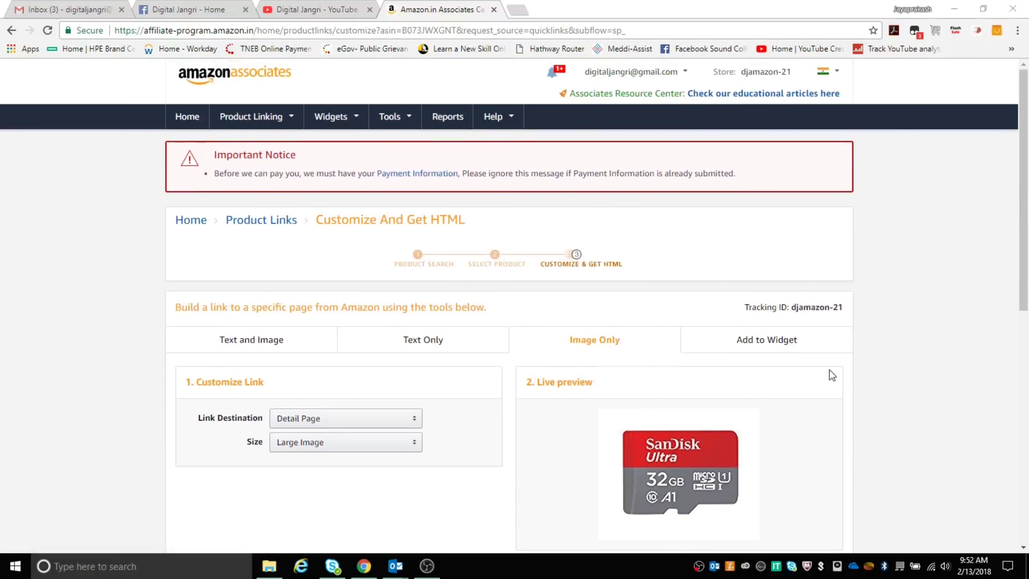
pyautogui.scroll(-15, 830, 375)
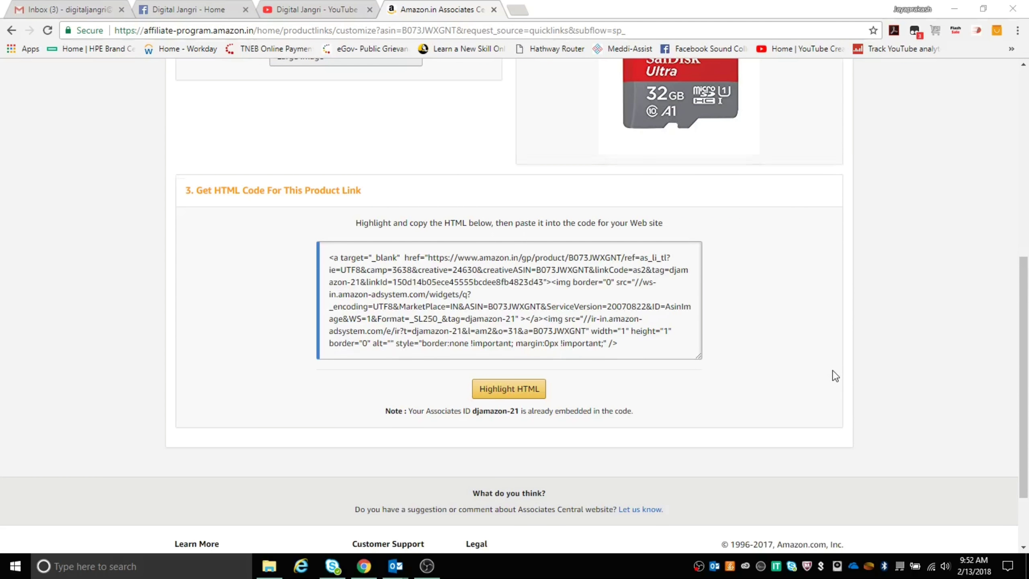
pyautogui.scroll(8, 835, 376)
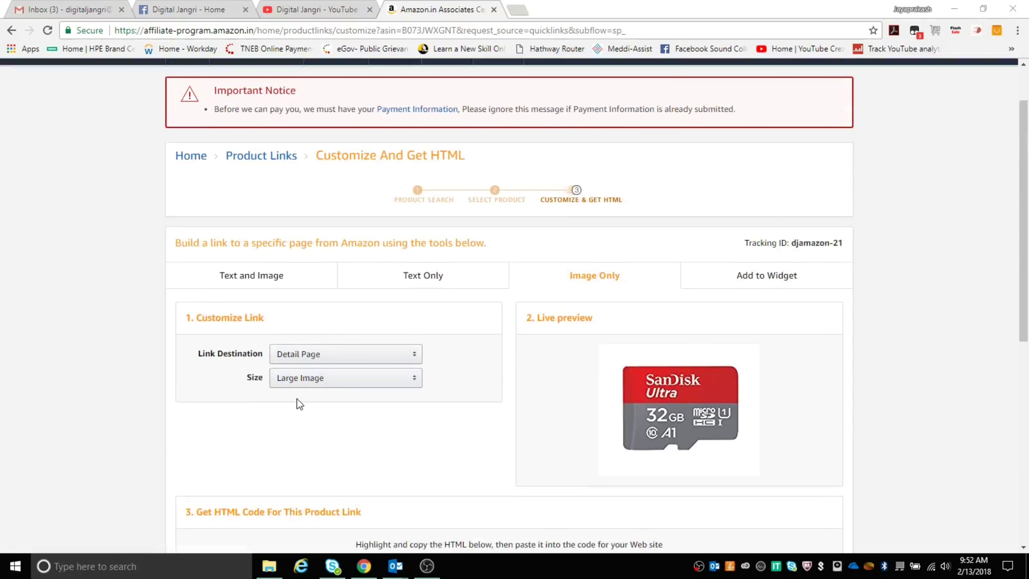
pyautogui.scroll(-5, 300, 404)
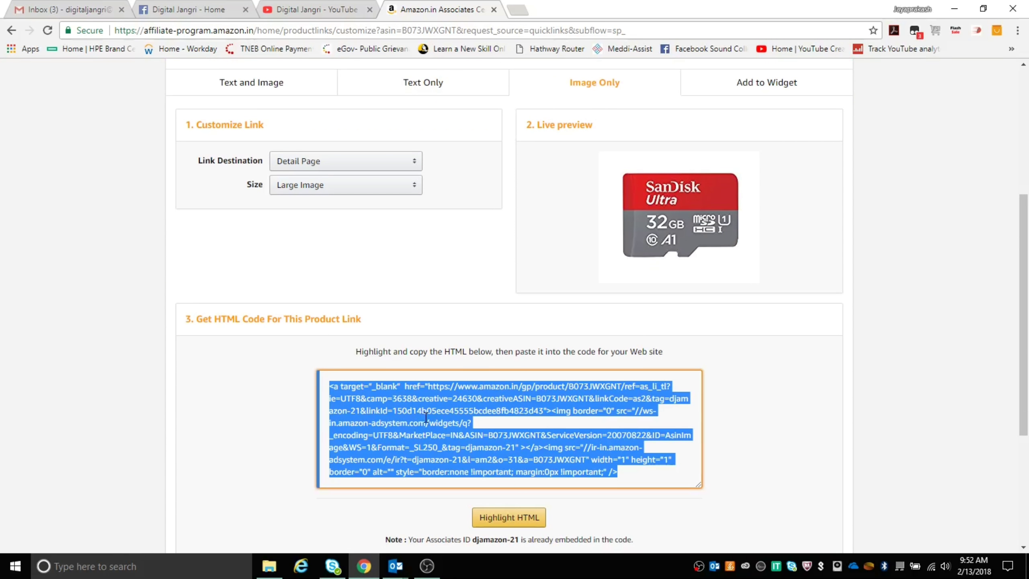
pyautogui.scroll(-2, 426, 418)
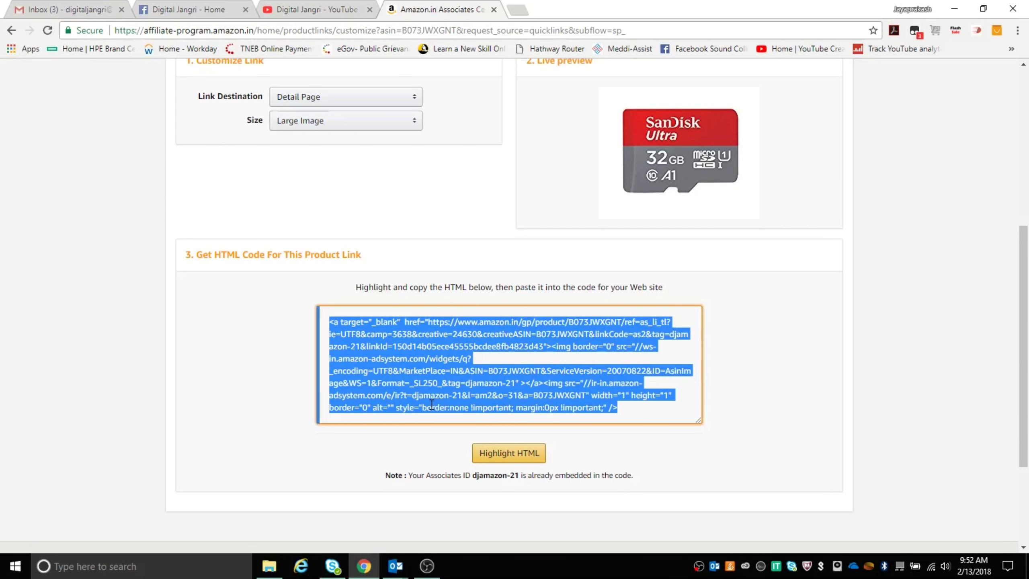
pyautogui.scroll(8, 431, 393)
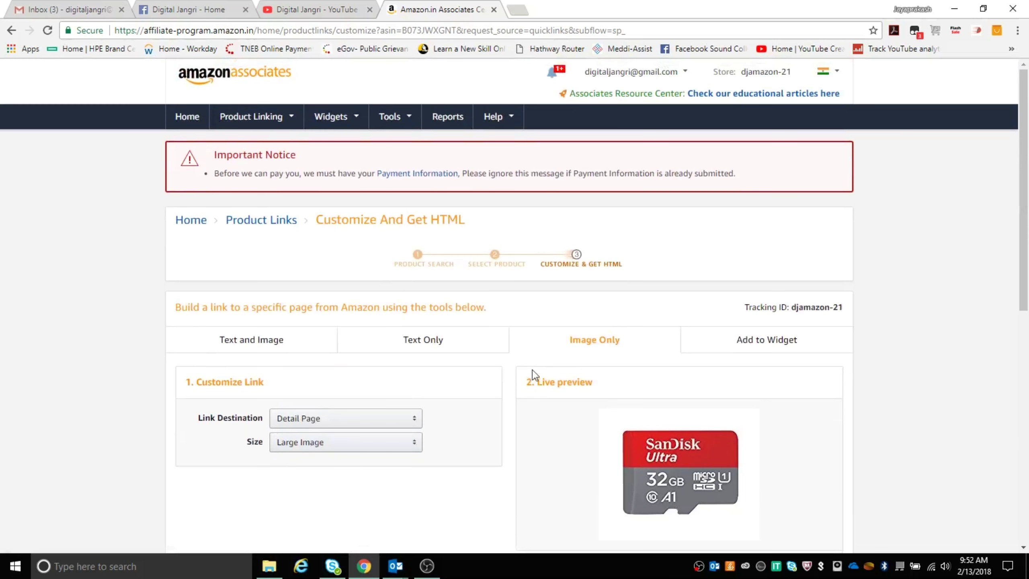
# - Return to the Associates home page and rerun the product quick links search for "microsd card"
pyautogui.scroll(-8, 535, 379)
pyautogui.scroll(4, 252, 253)
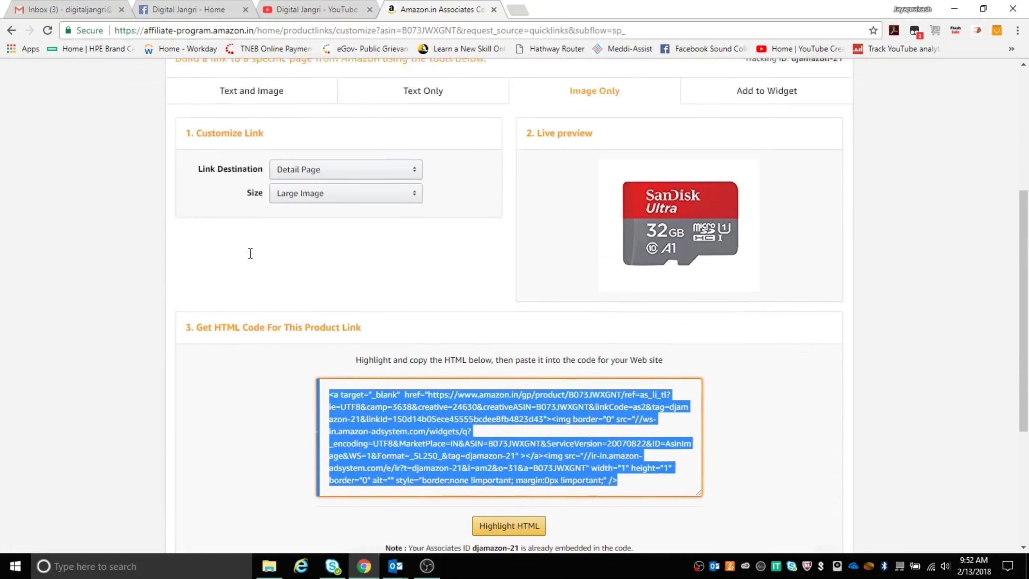
pyautogui.scroll(-4, 259, 266)
pyautogui.scroll(1, 461, 267)
pyautogui.scroll(8, 461, 267)
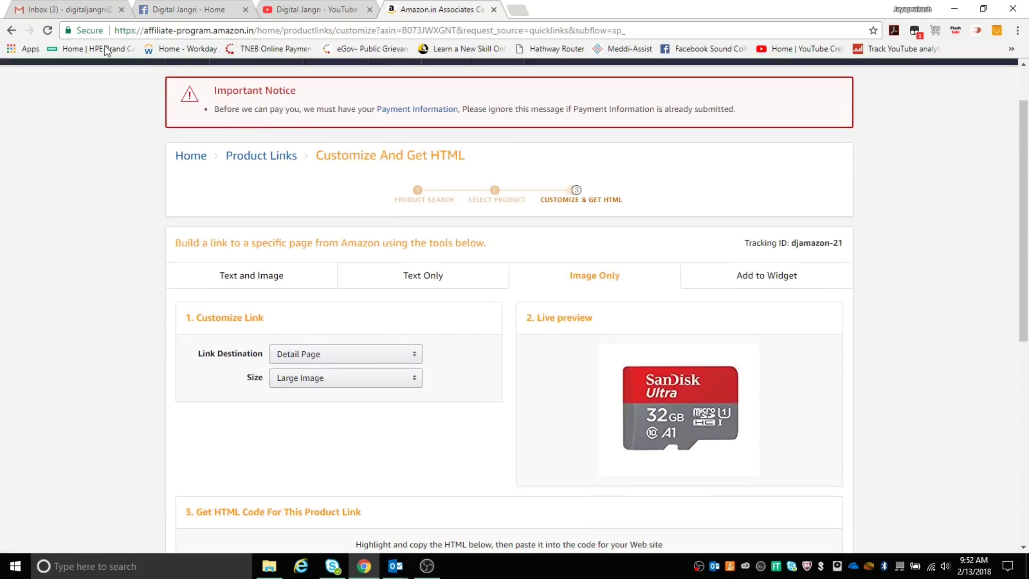
pyautogui.click(11, 31)
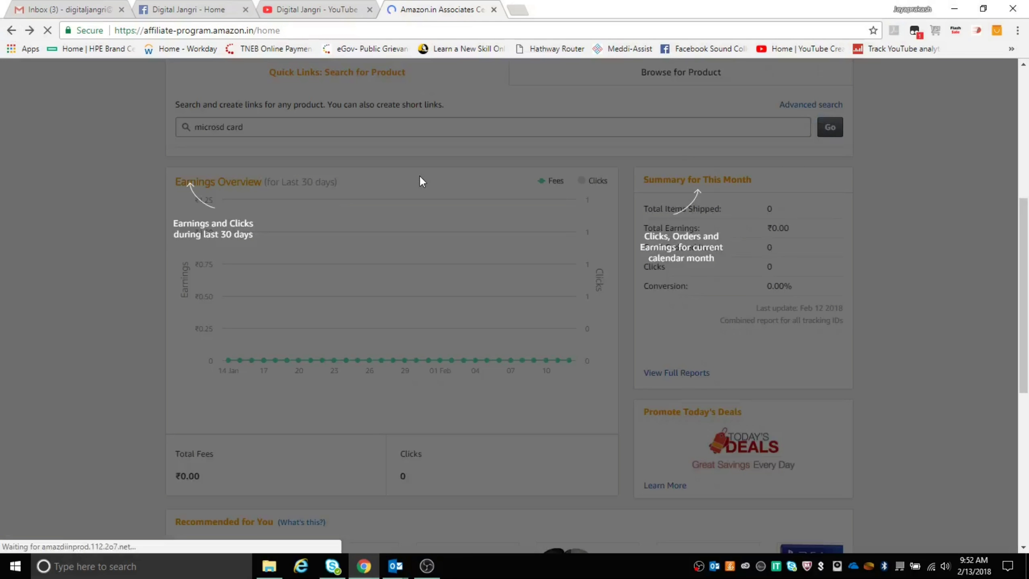
pyautogui.click(393, 136)
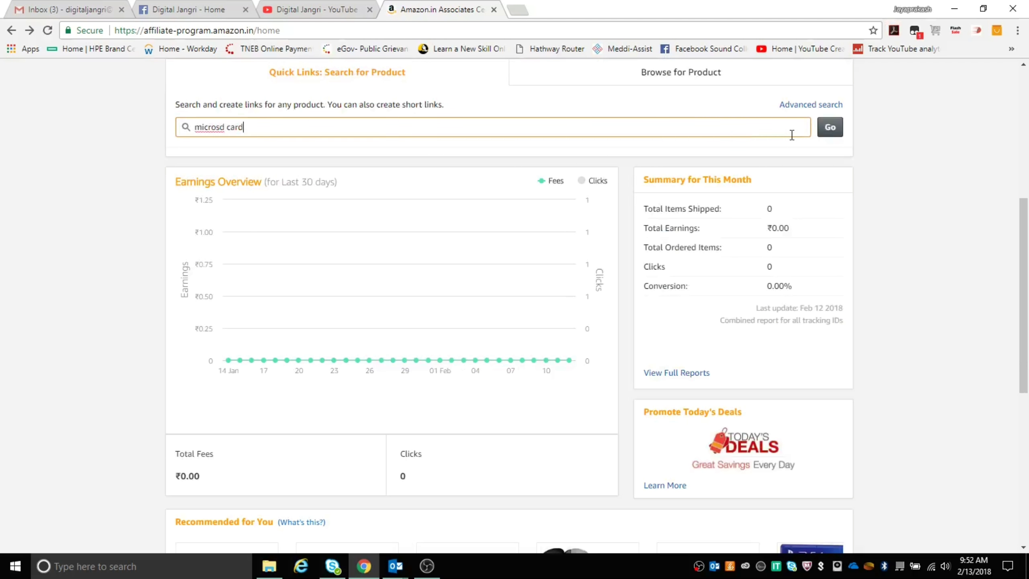
pyautogui.click(827, 128)
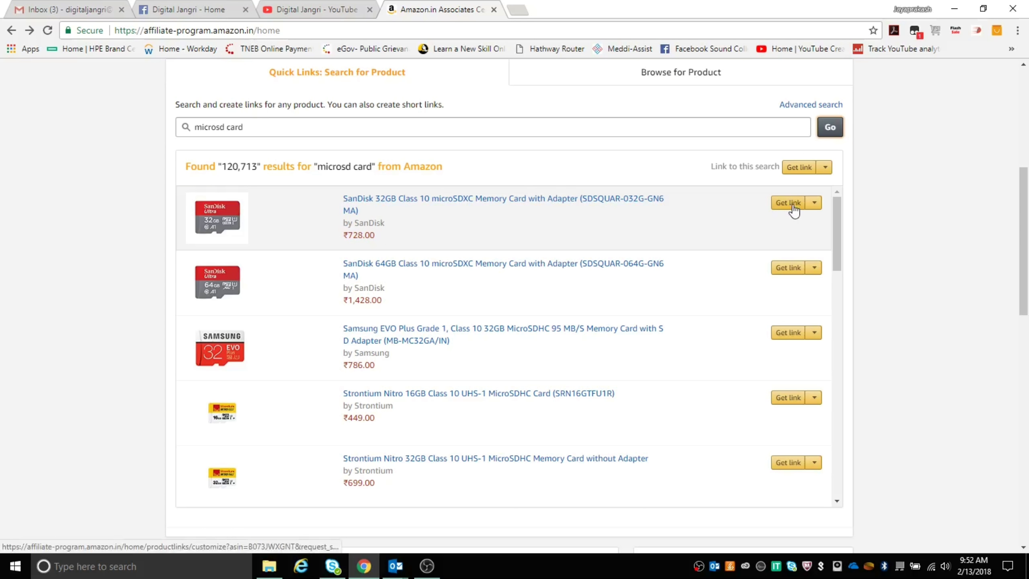
# - Get the text link for the SanDisk 32GB Class 10 microSDXC card and shorten its URL with amzn.to
pyautogui.click(815, 205)
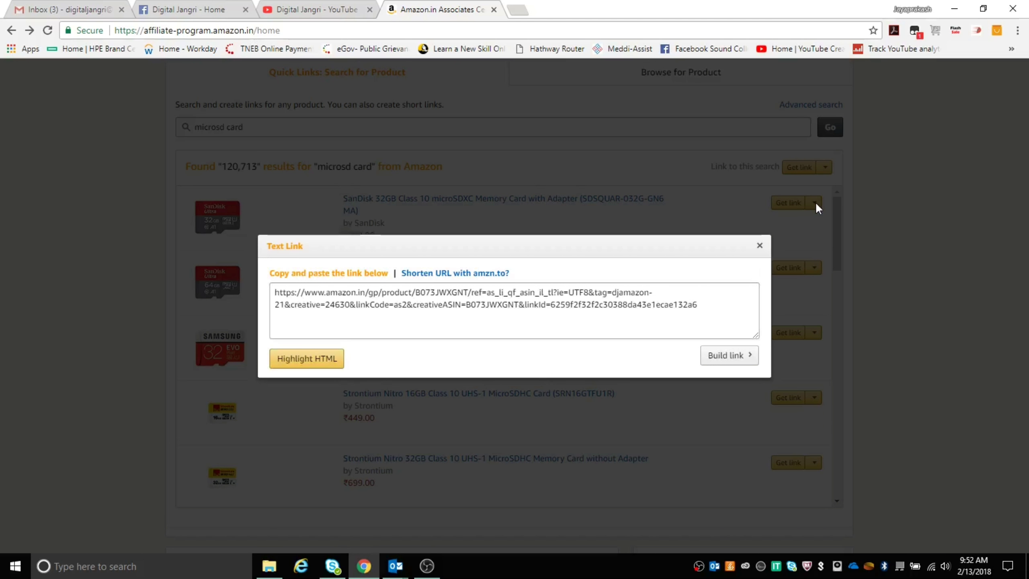
pyautogui.click(318, 300)
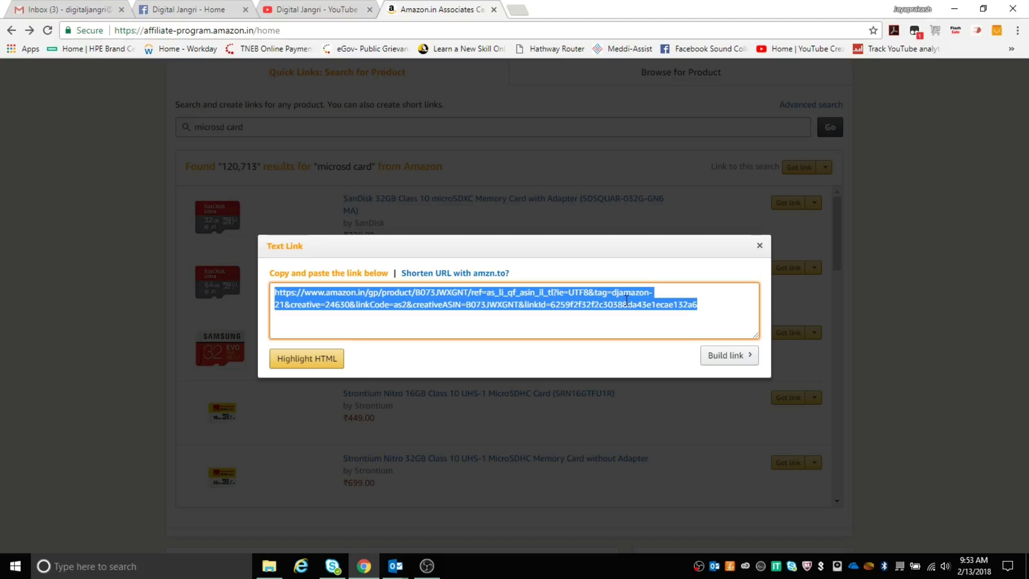
pyautogui.click(473, 275)
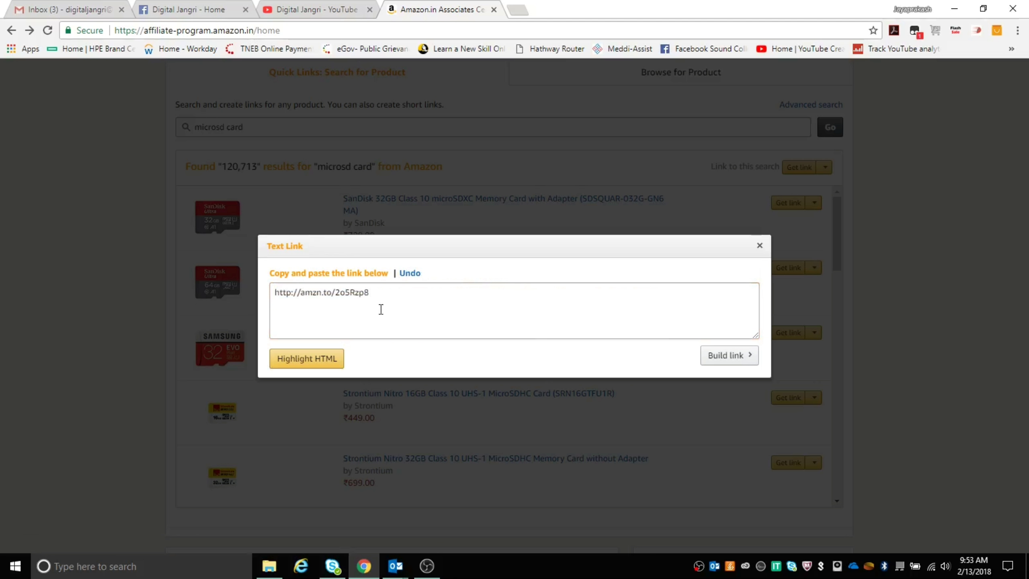
# - Copy the shortened amzn.to link of the SanDisk 32GB card and close the text link dialog
pyautogui.click(321, 292)
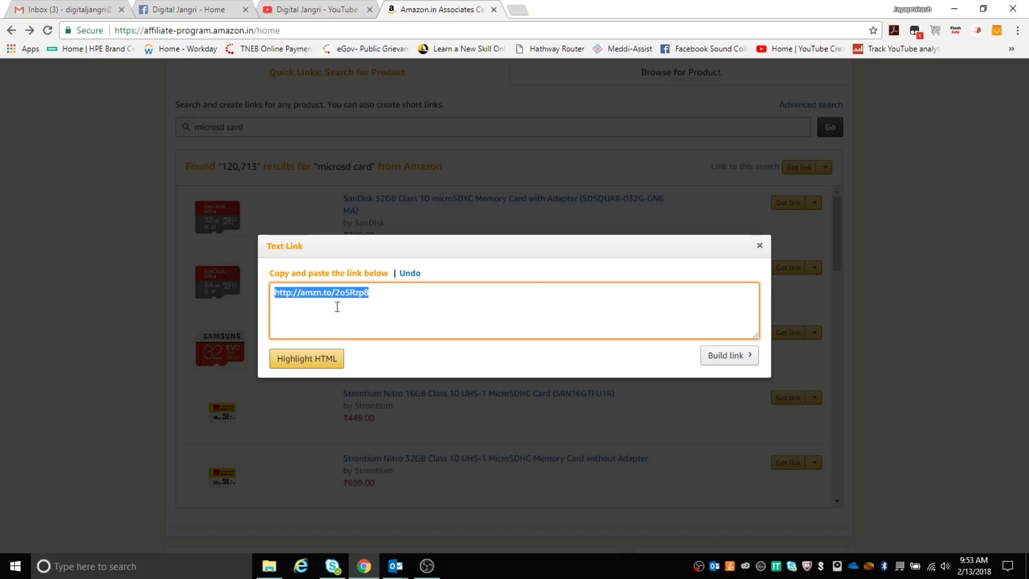
pyautogui.rightClick(330, 294)
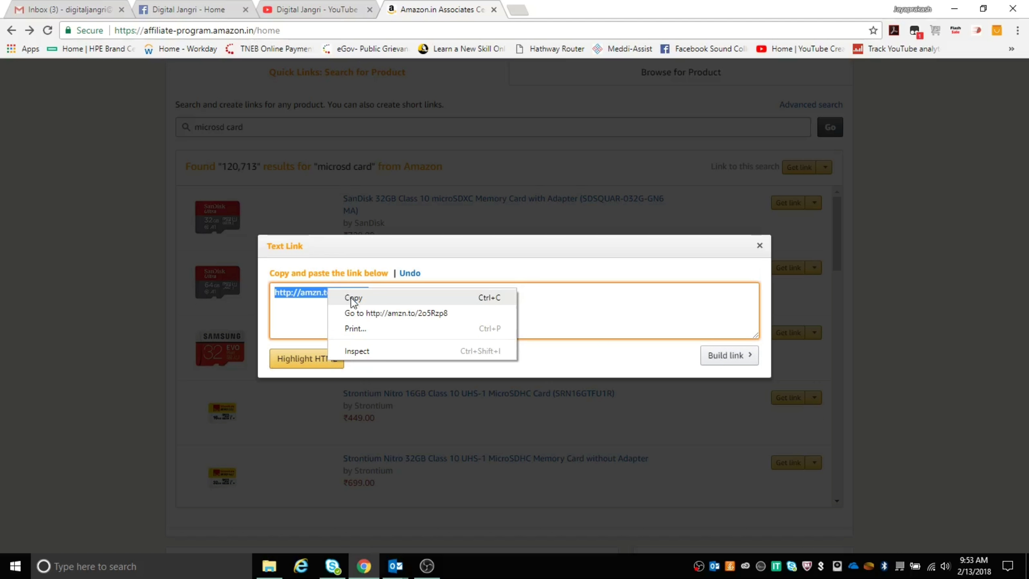
pyautogui.click(349, 298)
pyautogui.click(913, 479)
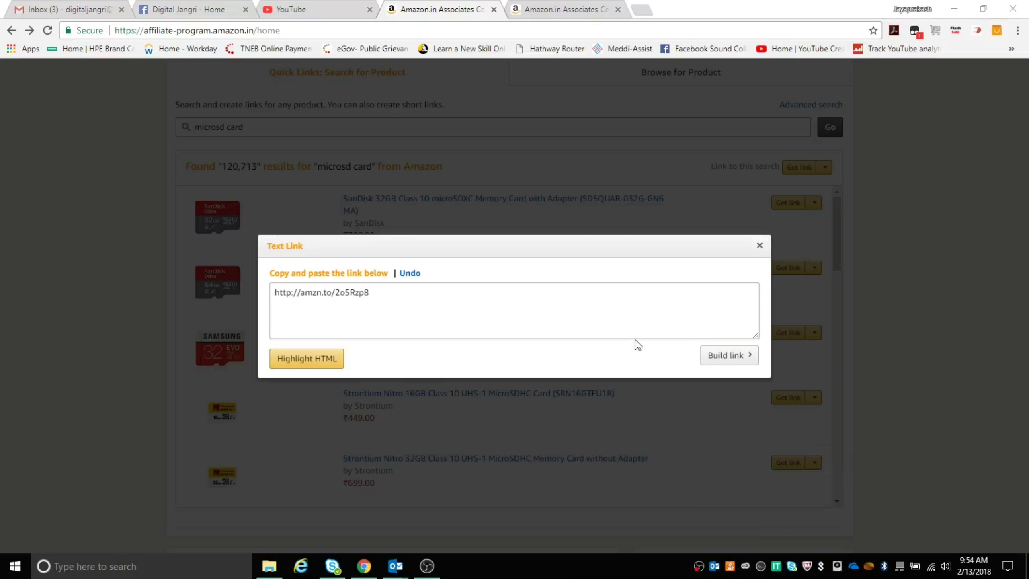
pyautogui.click(328, 296)
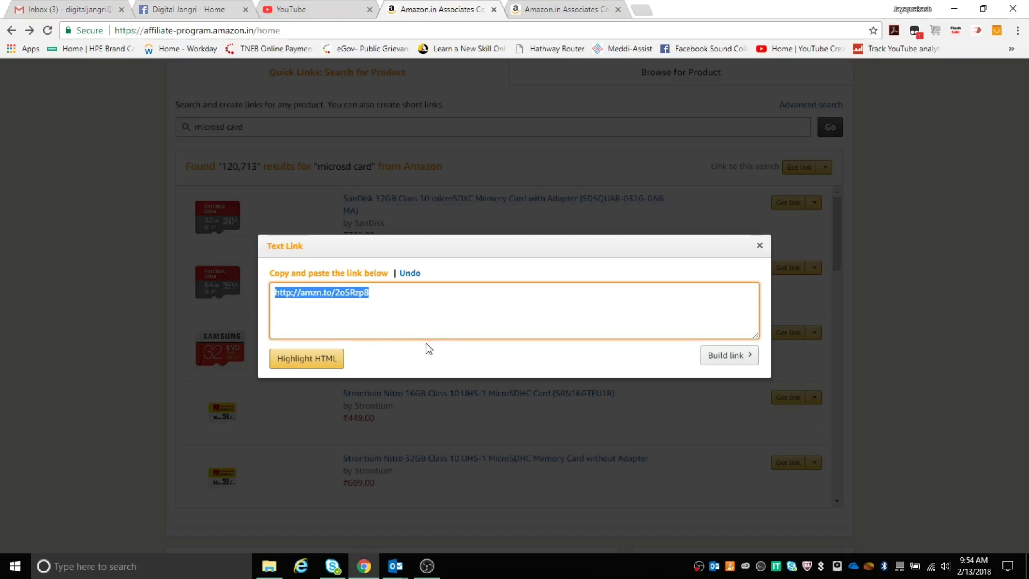
pyautogui.click(761, 246)
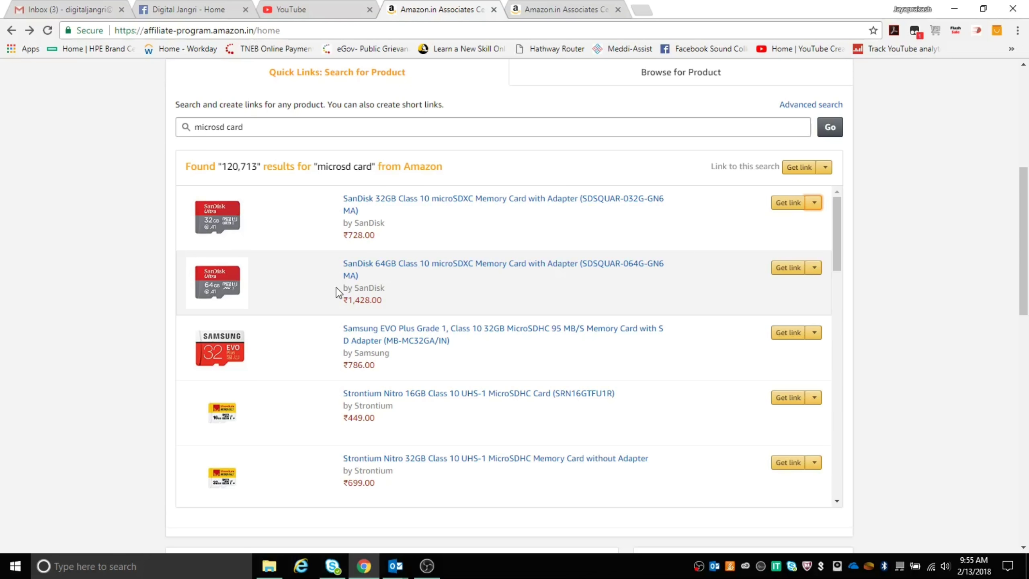
# - Reload the Associates home page and examine its earnings overview, monthly summary and recommended products
pyautogui.scroll(6, 332, 283)
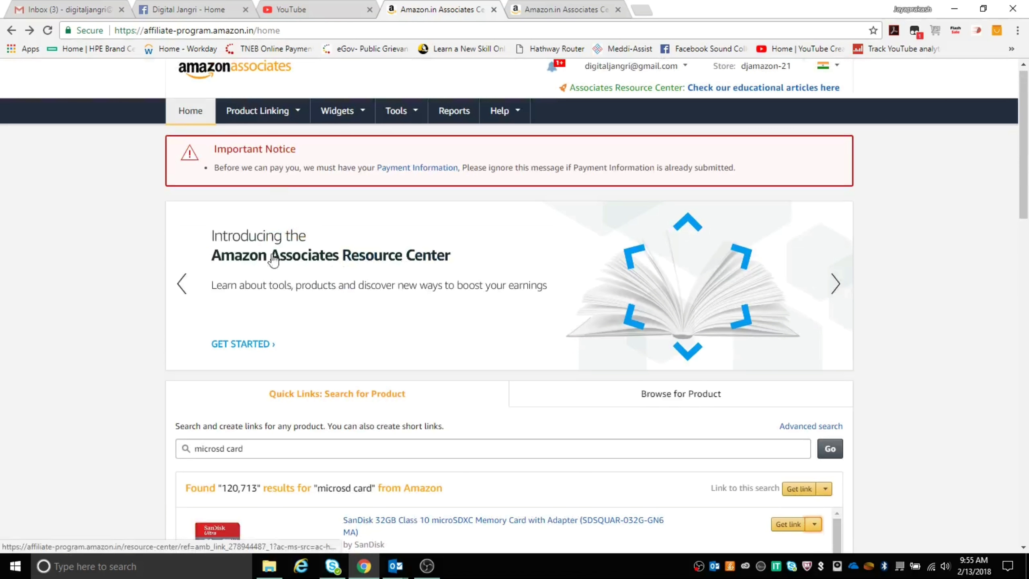
pyautogui.click(182, 111)
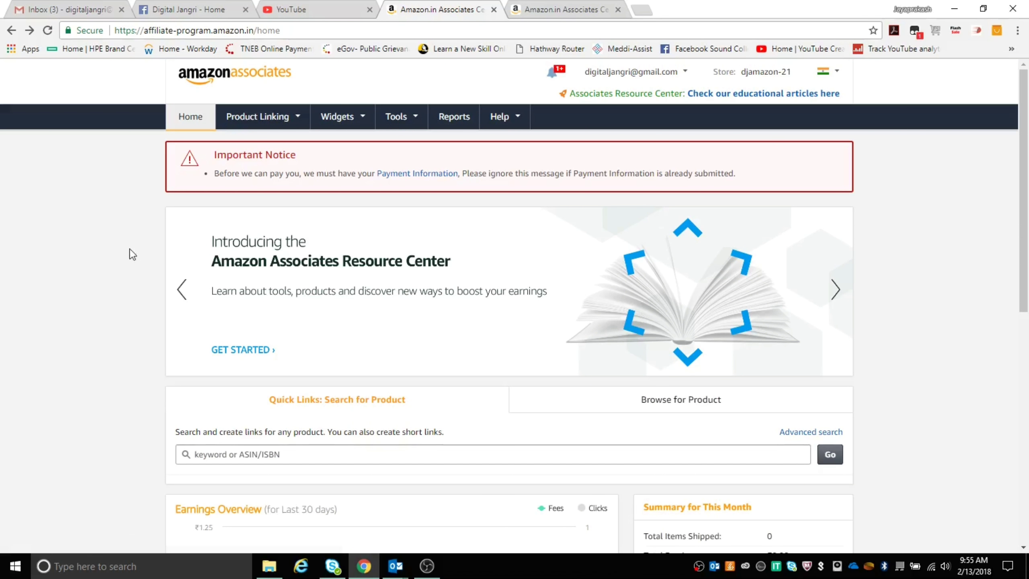
pyautogui.scroll(-3, 133, 286)
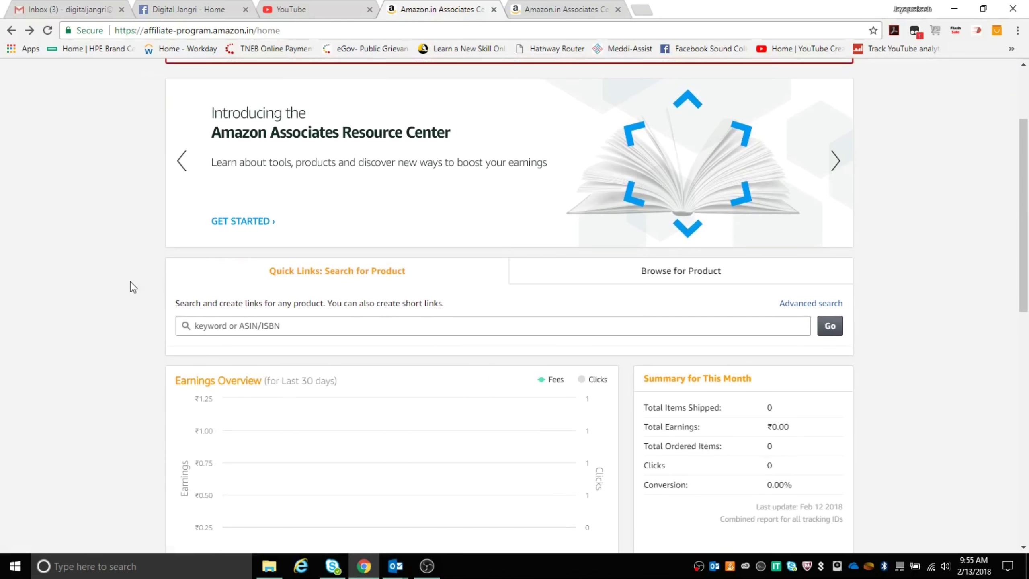
pyautogui.scroll(-6, 133, 286)
pyautogui.moveTo(299, 303)
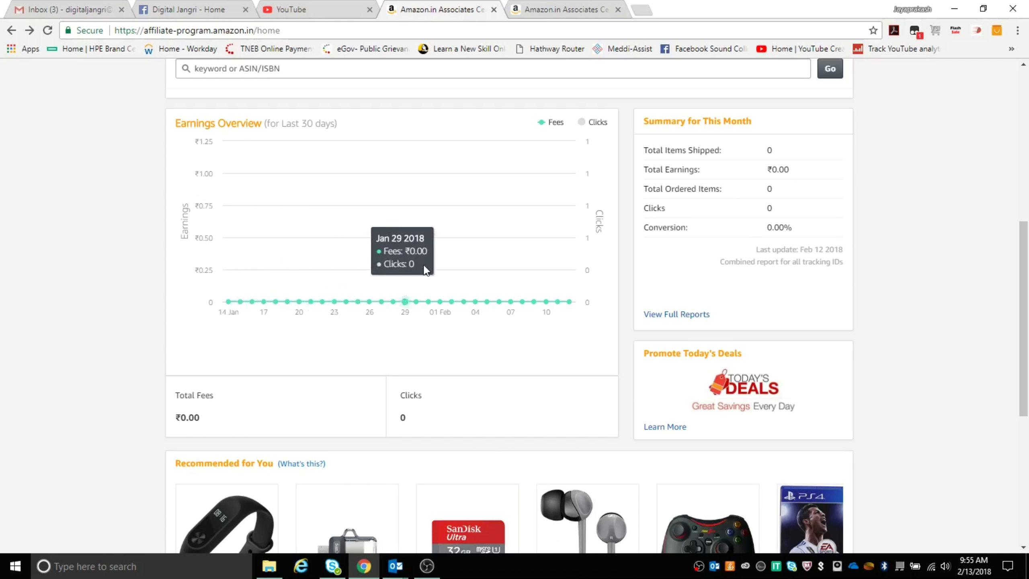
pyautogui.moveTo(692, 149); pyautogui.dragTo(762, 154)
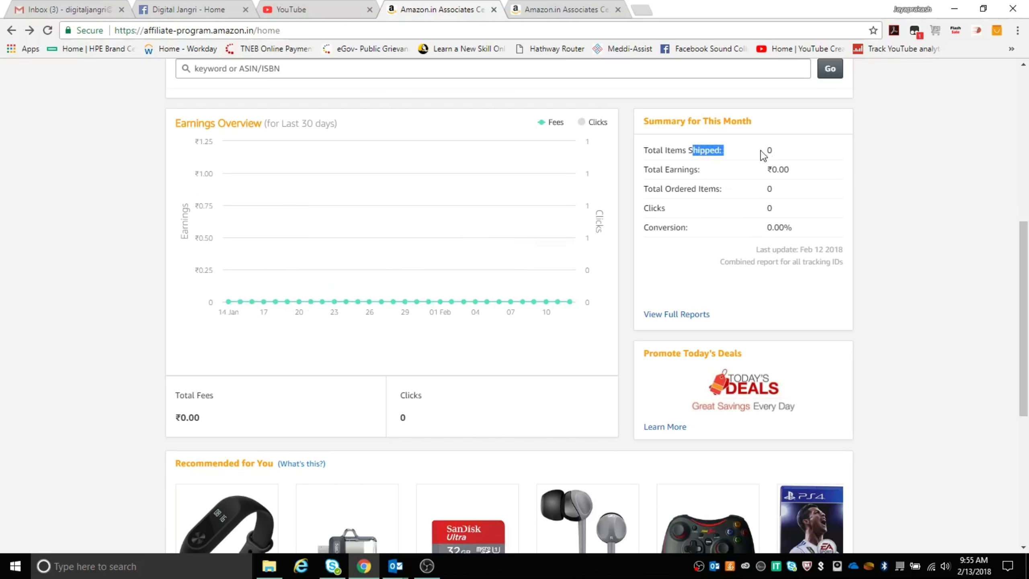
pyautogui.click(688, 169)
pyautogui.scroll(-2, 671, 254)
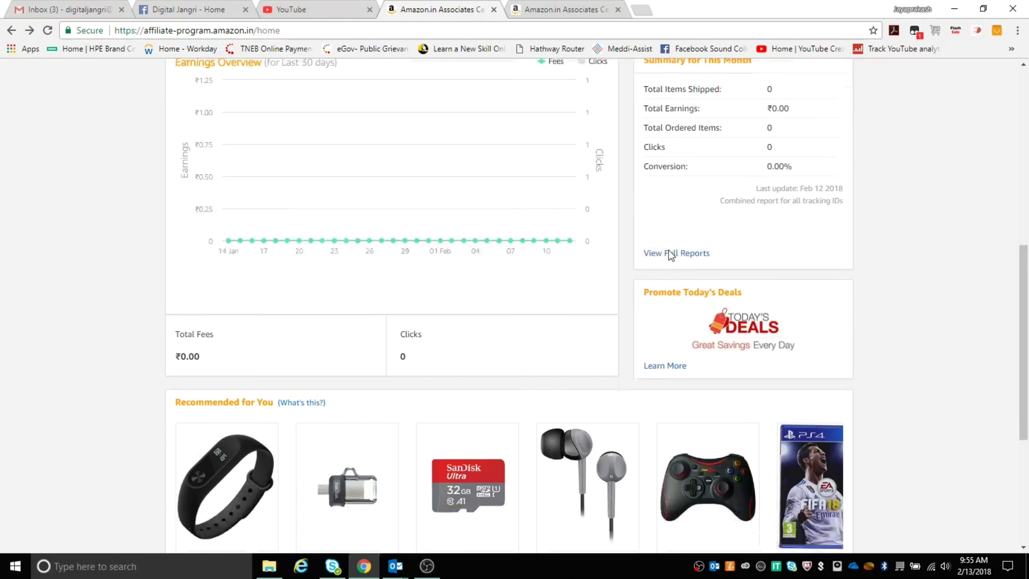
pyautogui.scroll(-3, 196, 310)
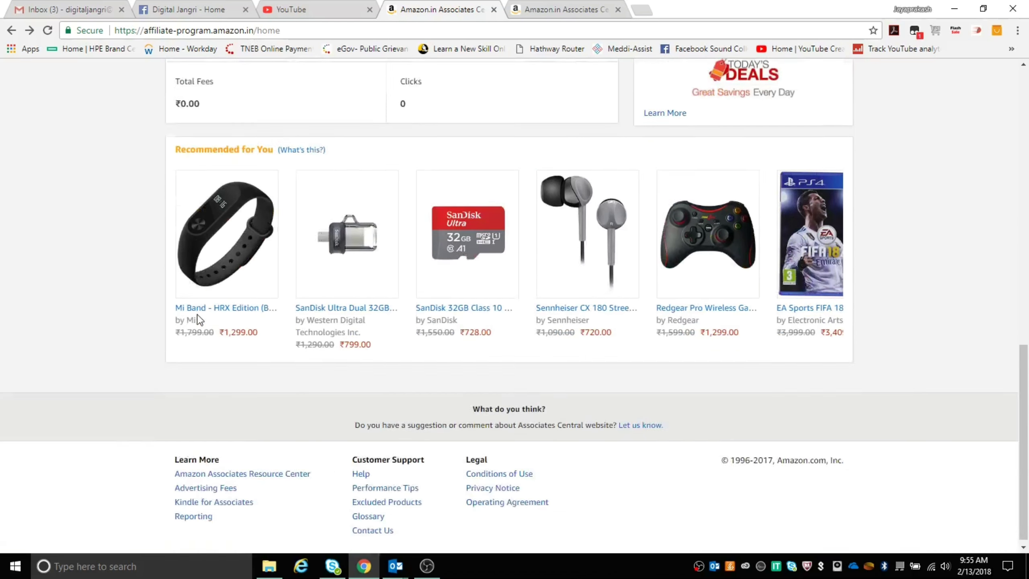
pyautogui.scroll(12, 199, 320)
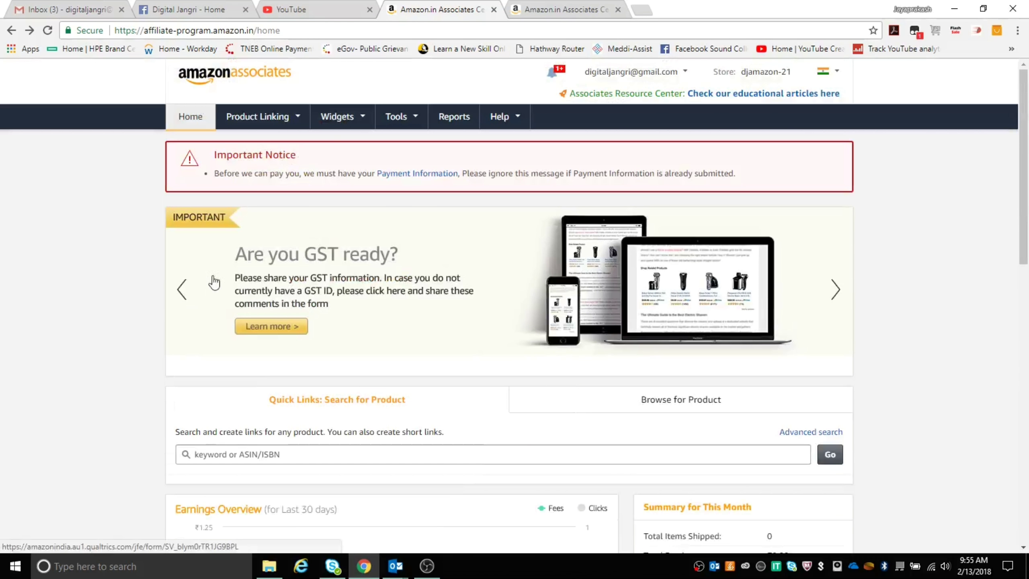
# - Look through the available widget, tool and report options, and review the home page's earnings sections again
pyautogui.moveTo(361, 115)
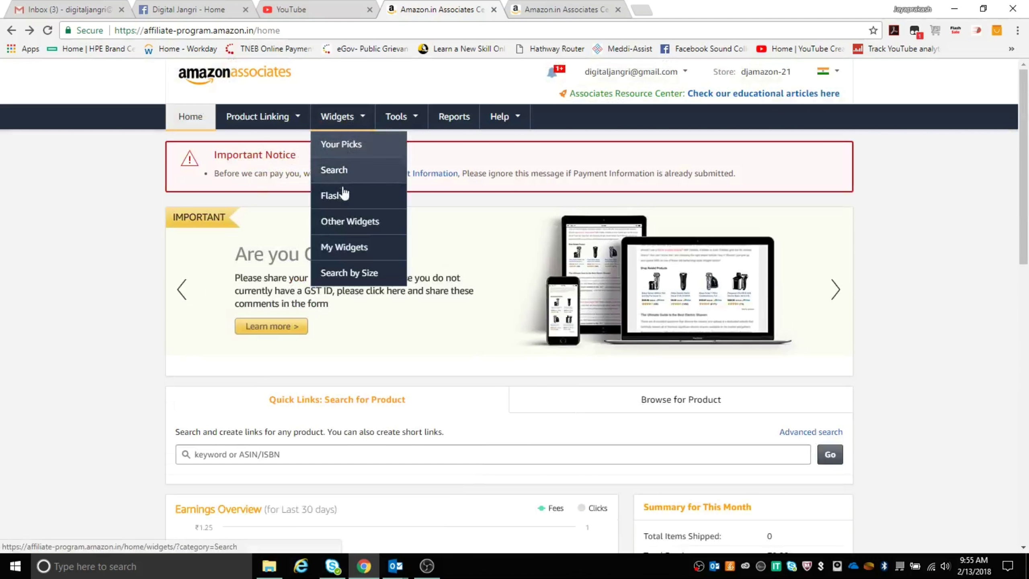
pyautogui.moveTo(414, 120)
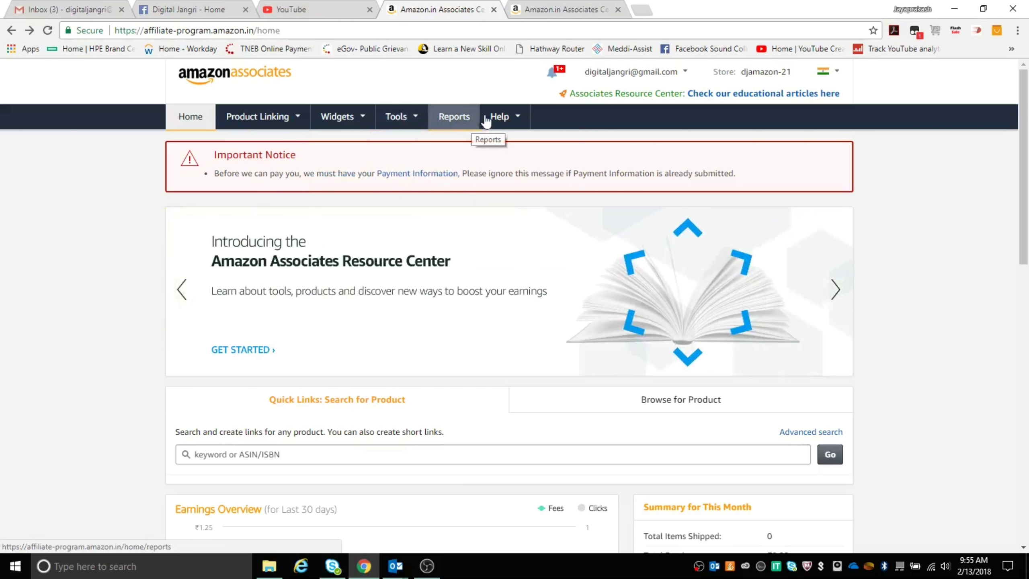
pyautogui.scroll(-2, 113, 204)
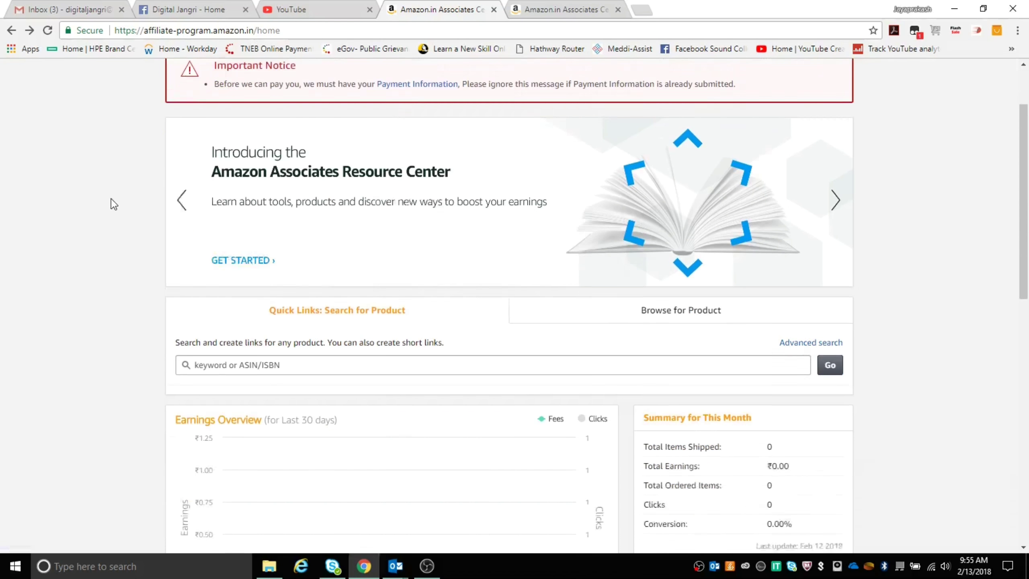
pyautogui.scroll(-5, 113, 204)
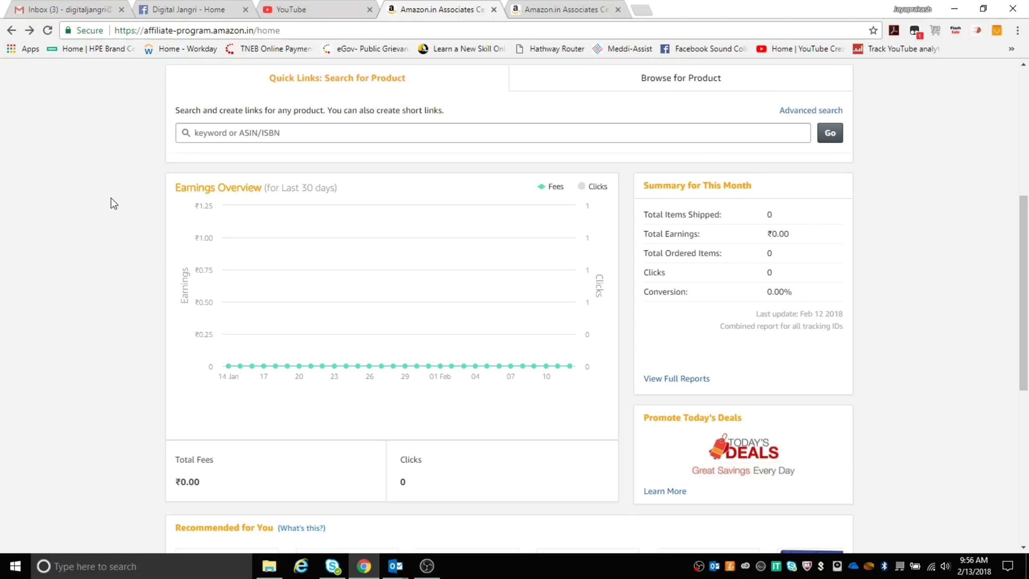
pyautogui.scroll(7, 113, 203)
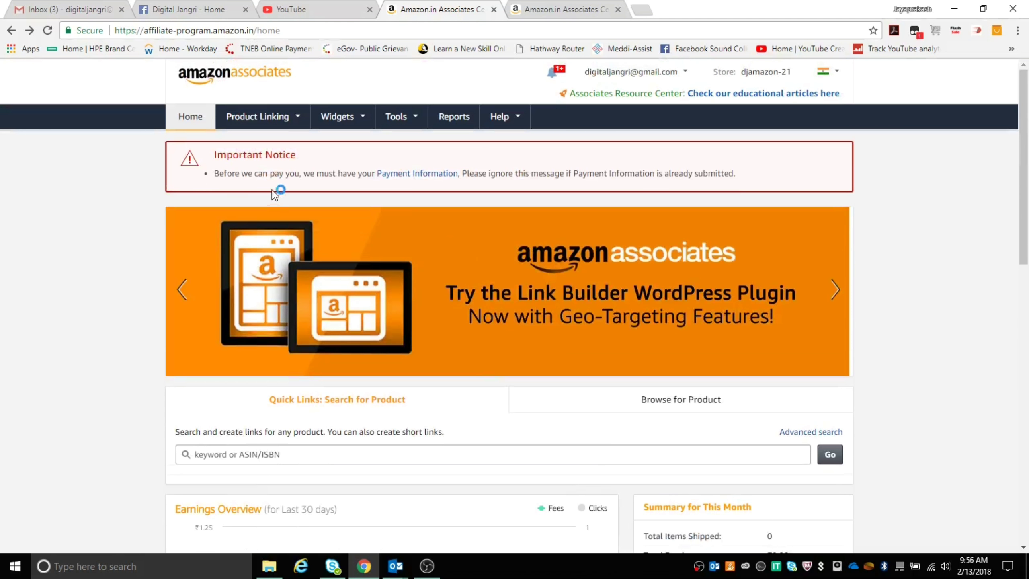
# - Open the payment information form from the important notice and choose to be paid by NEFT
pyautogui.click(401, 176)
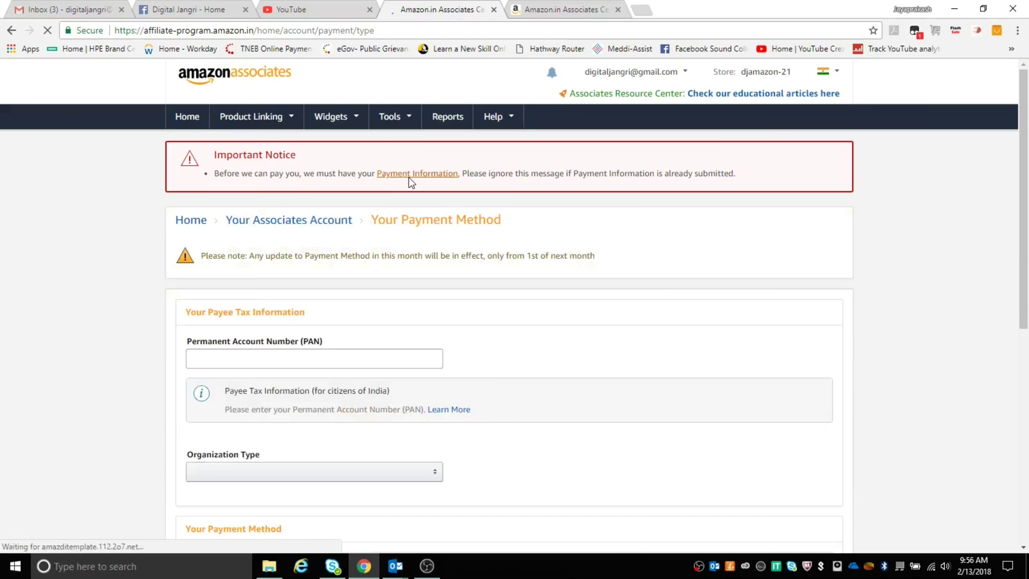
pyautogui.scroll(-3, 351, 310)
pyautogui.click(276, 231)
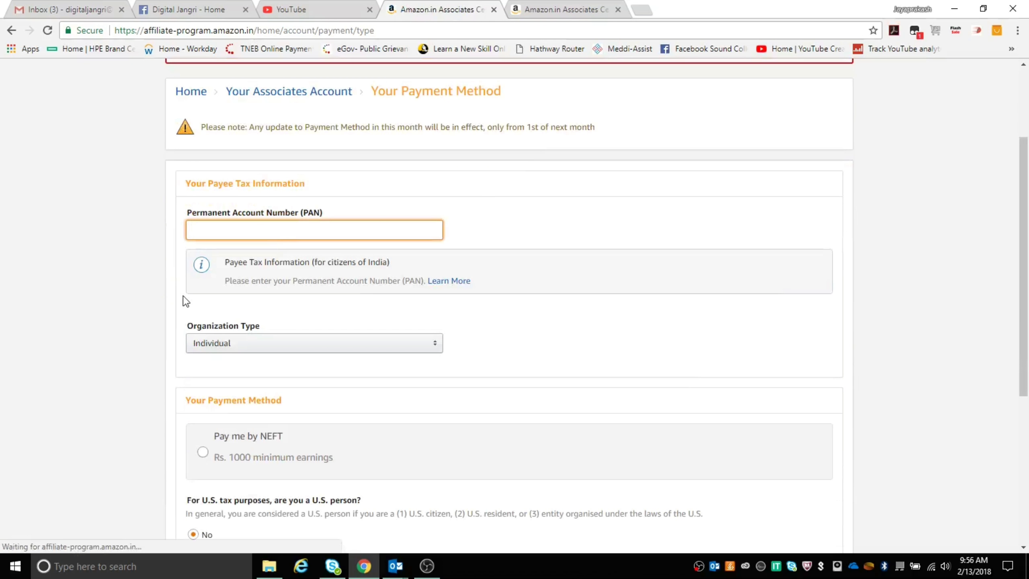
pyautogui.scroll(-5, 186, 301)
pyautogui.click(286, 156)
pyautogui.click(148, 178)
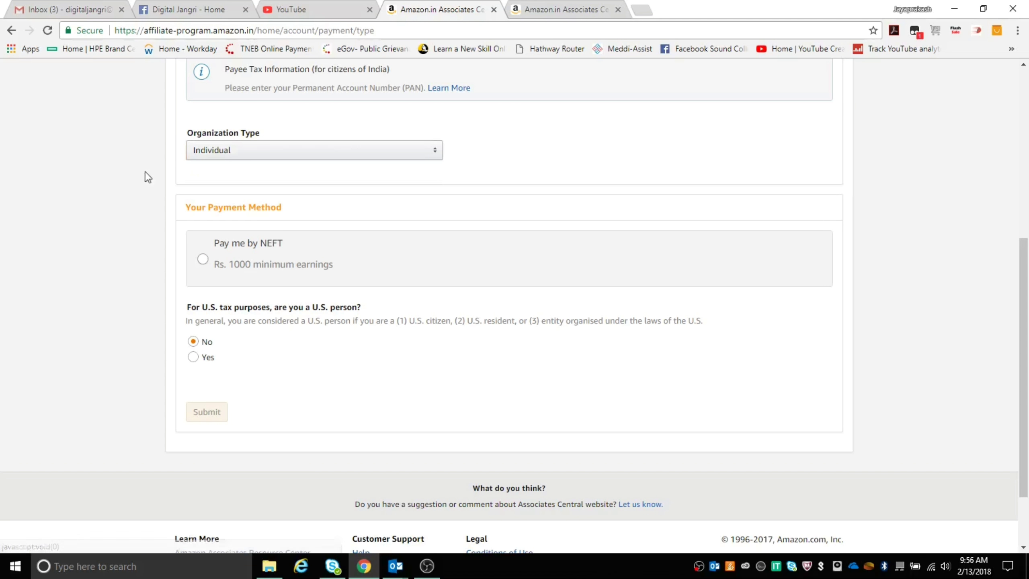
pyautogui.click(212, 274)
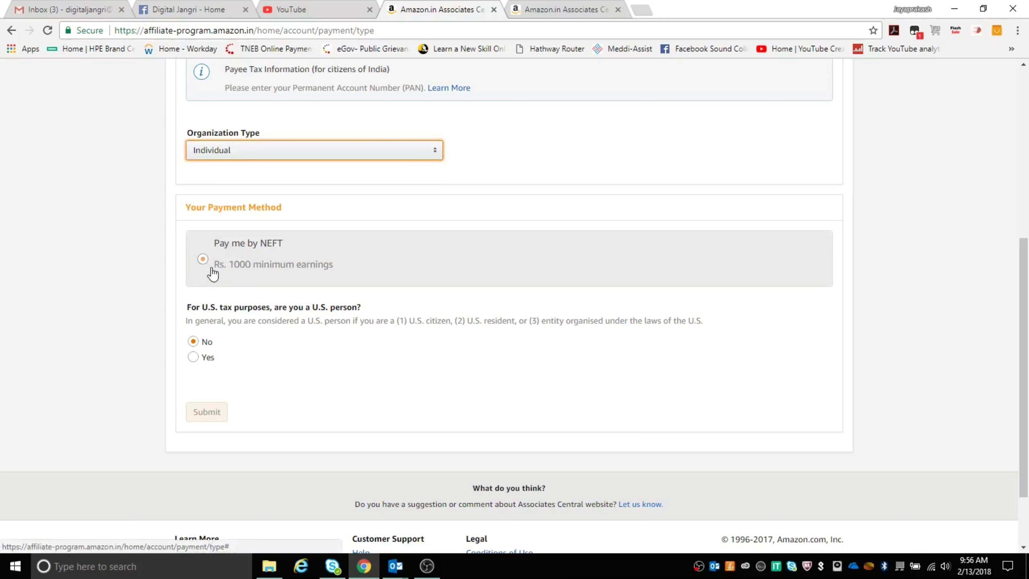